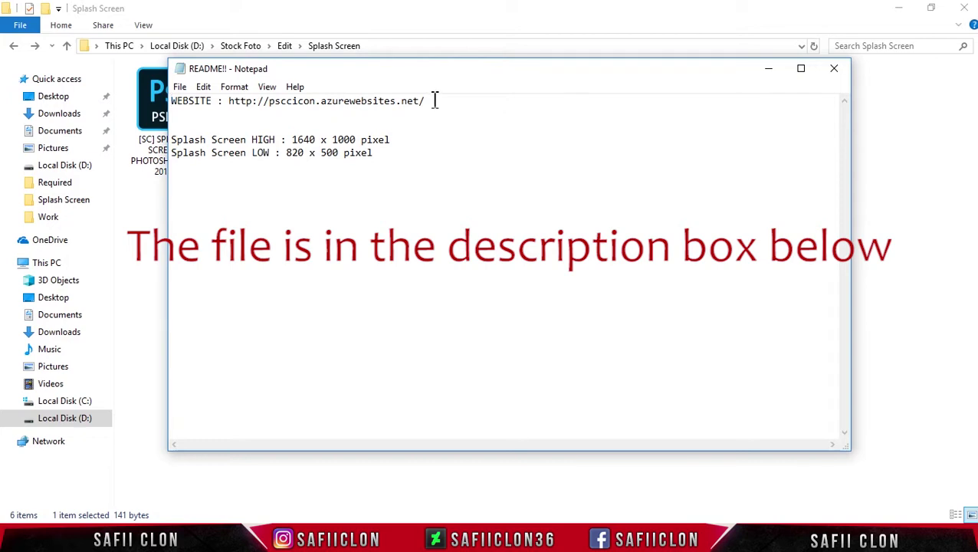
right_click(246, 103)
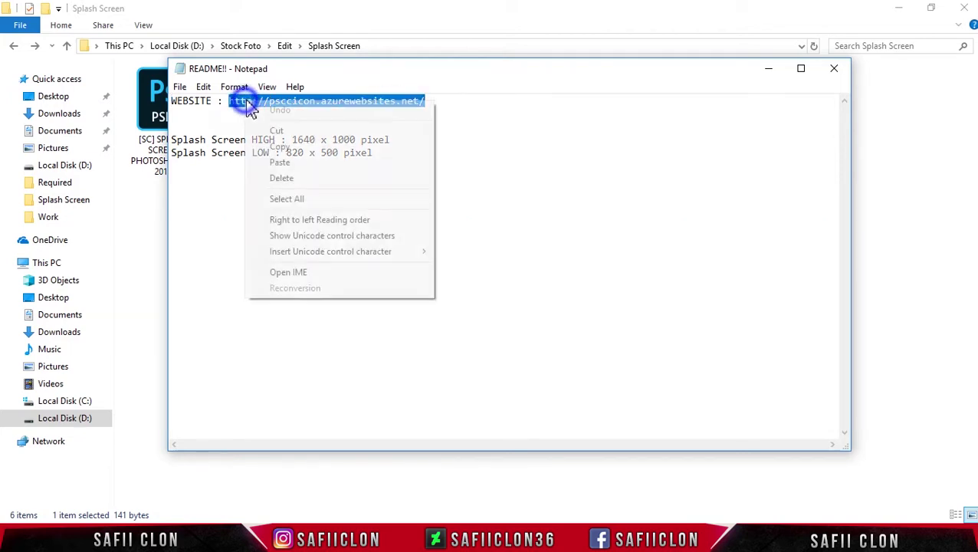
left_click(291, 147)
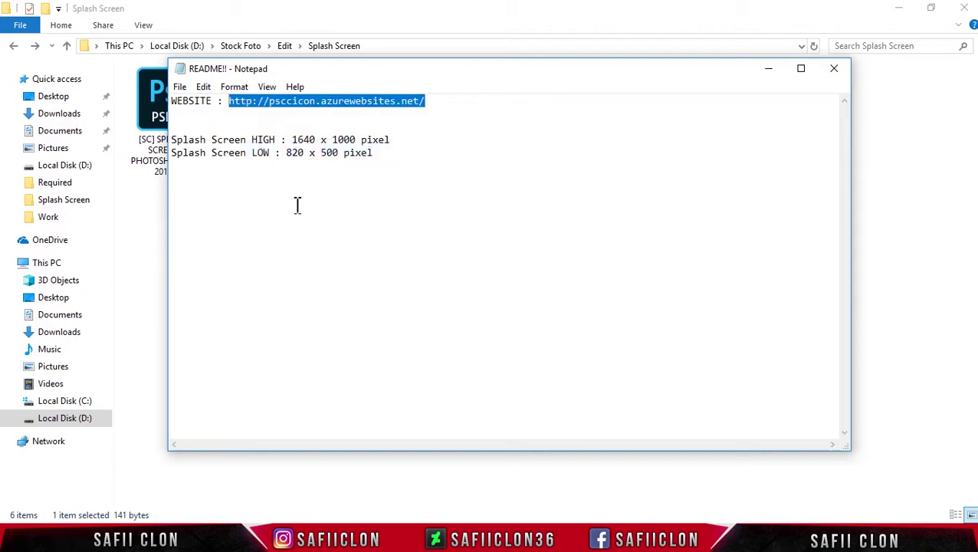
left_click(767, 68)
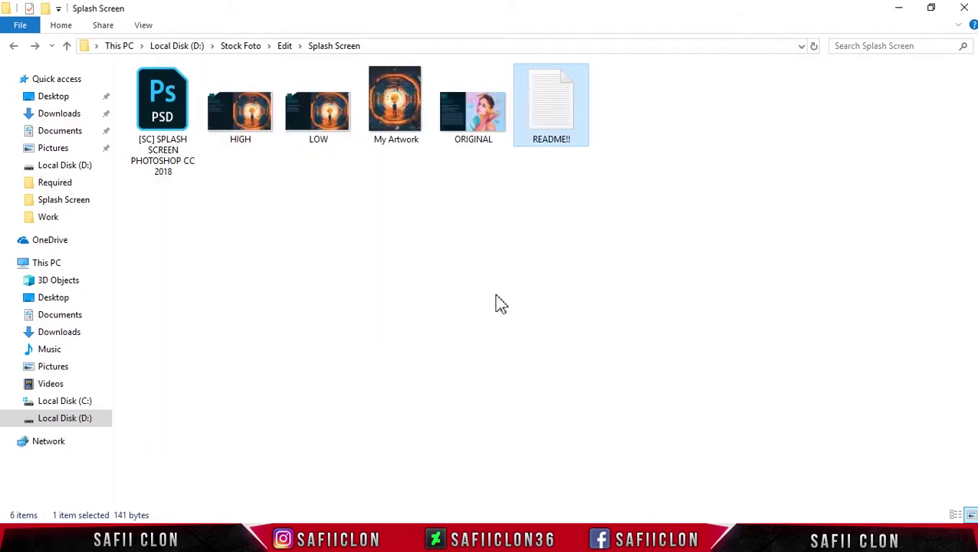
left_click(337, 540)
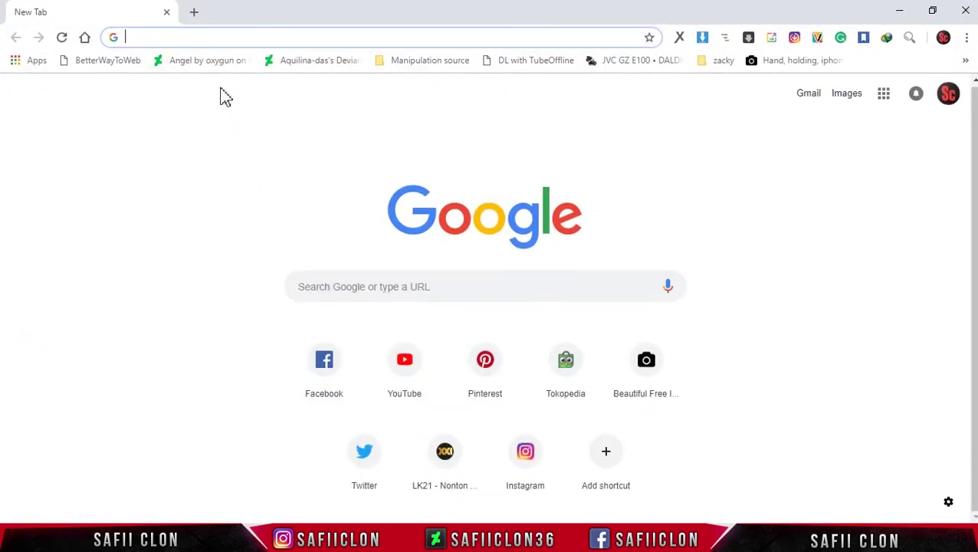
right_click(213, 37)
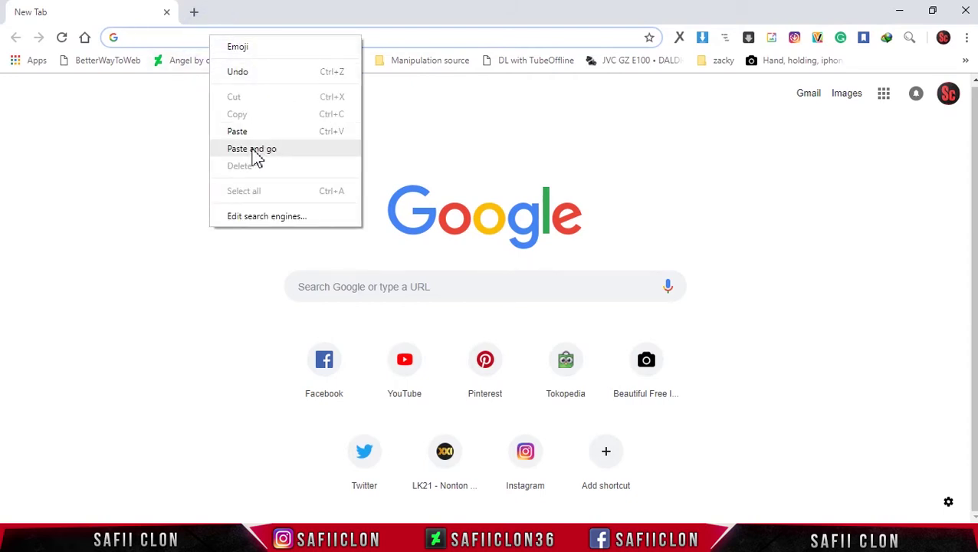
left_click(254, 150)
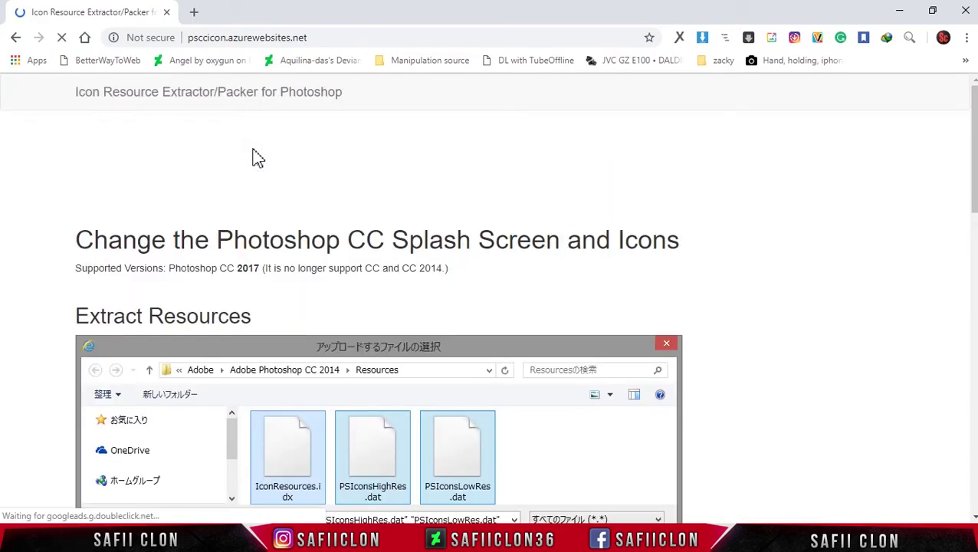
Start choosing files under Extract Resources and browse to C:\Program Files\Adobe\Adobe Photoshop CC 2018\Resources
scroll(247, 198, "down", 4)
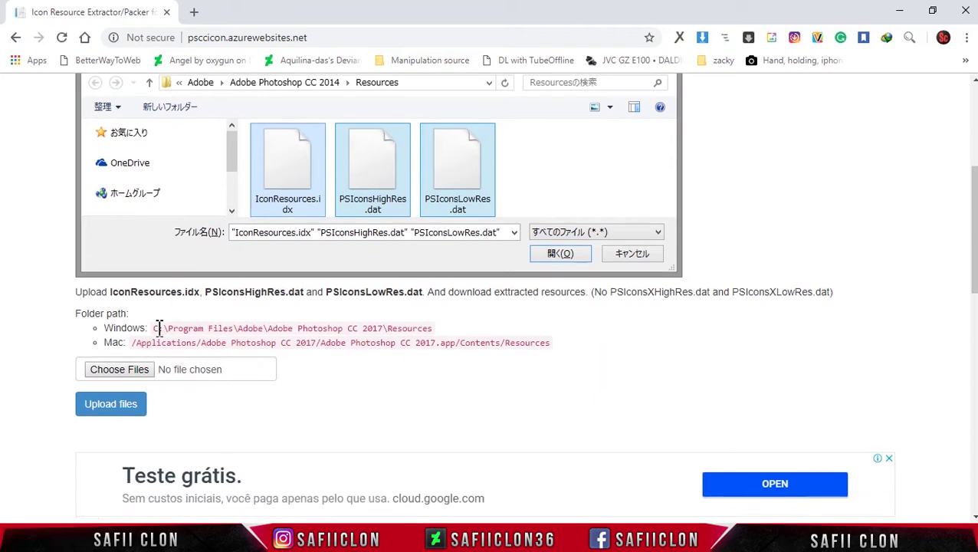
left_click(121, 371)
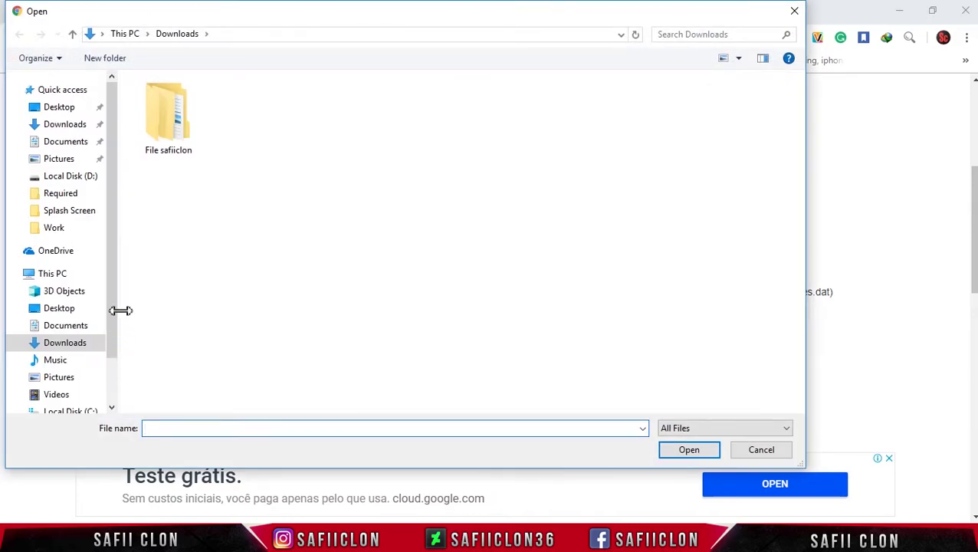
left_click_drag(110, 219, 108, 284)
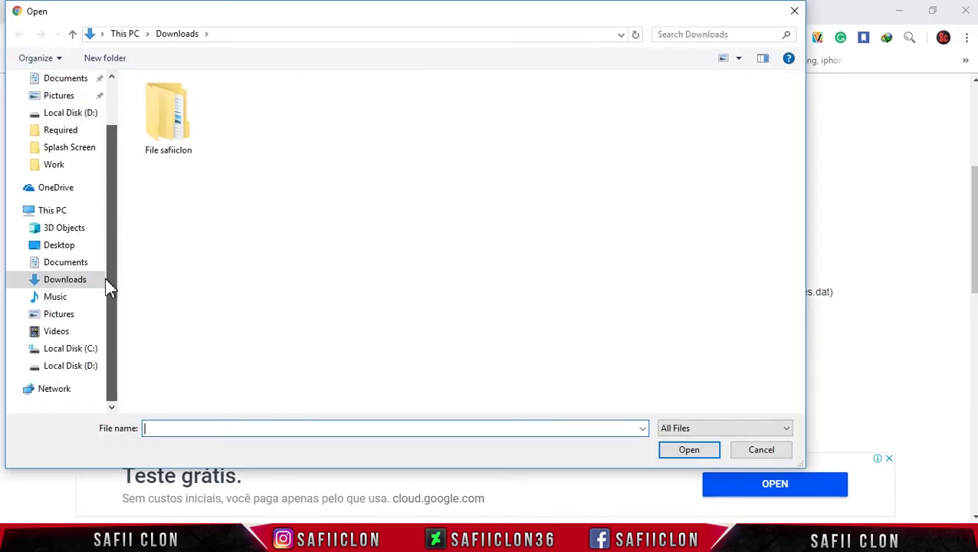
left_click(76, 351)
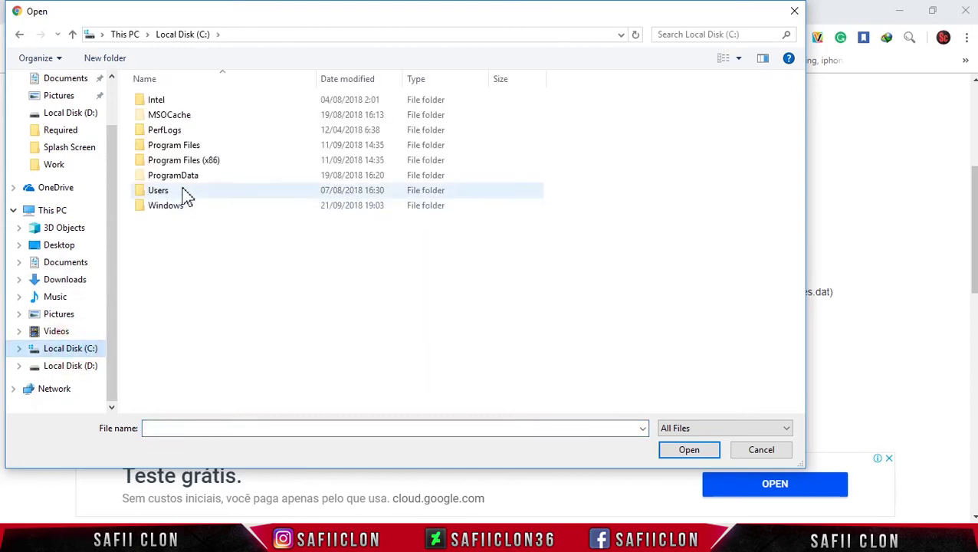
double_click(176, 149)
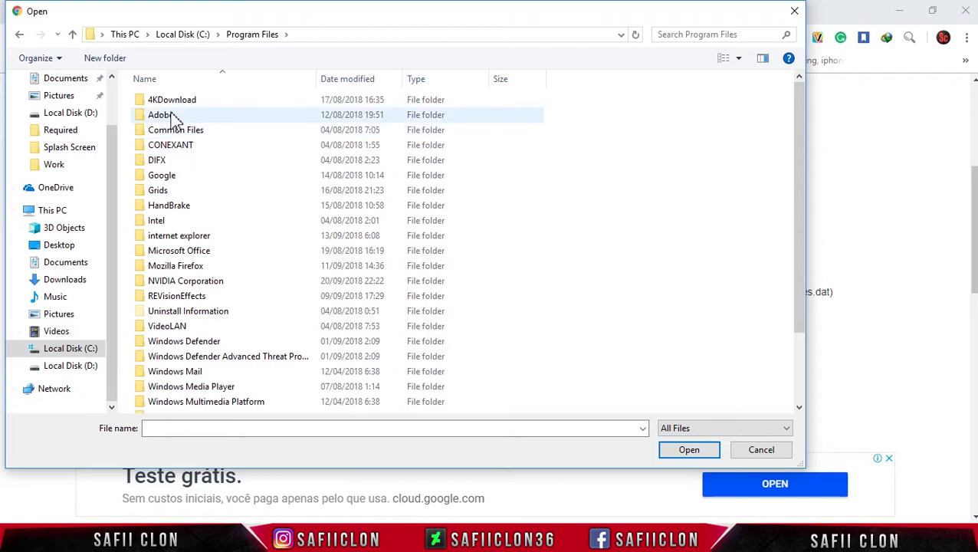
double_click(162, 115)
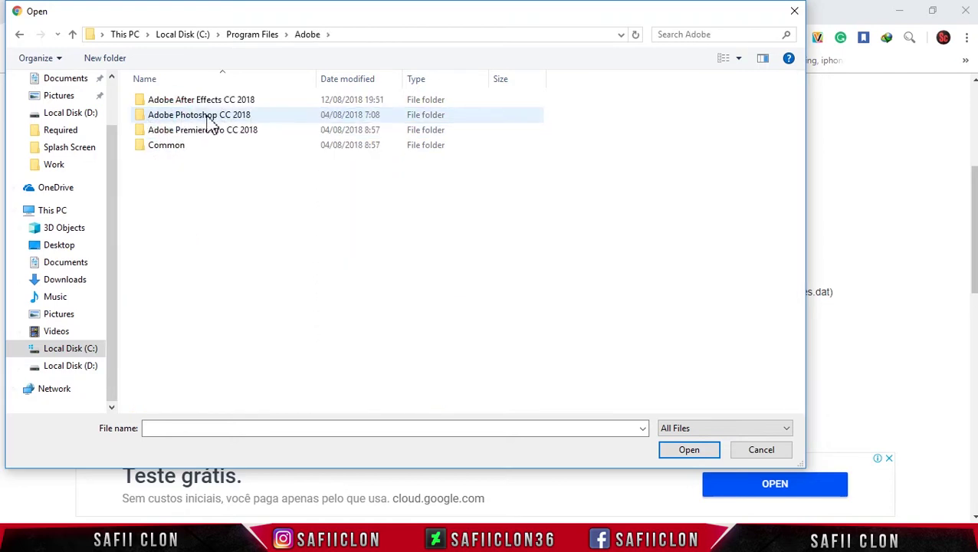
double_click(209, 117)
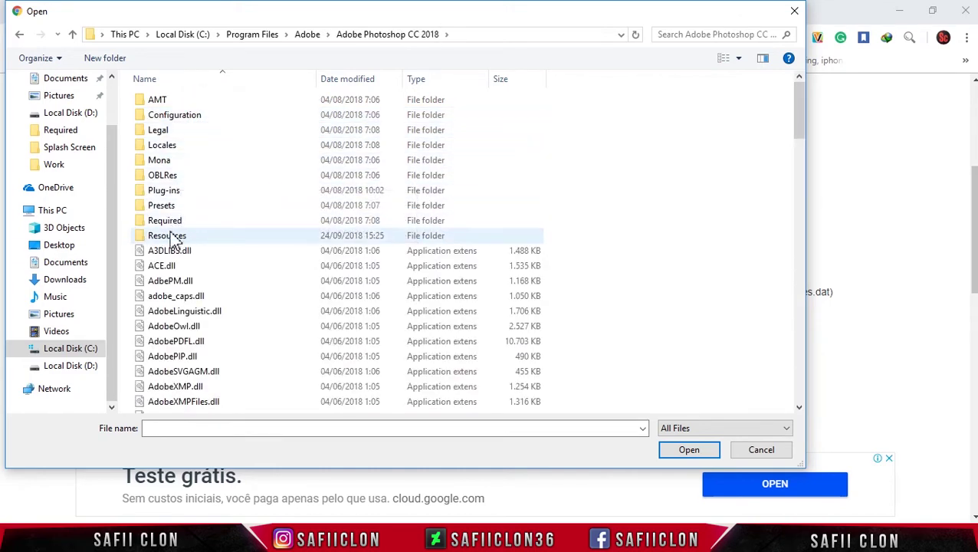
double_click(184, 240)
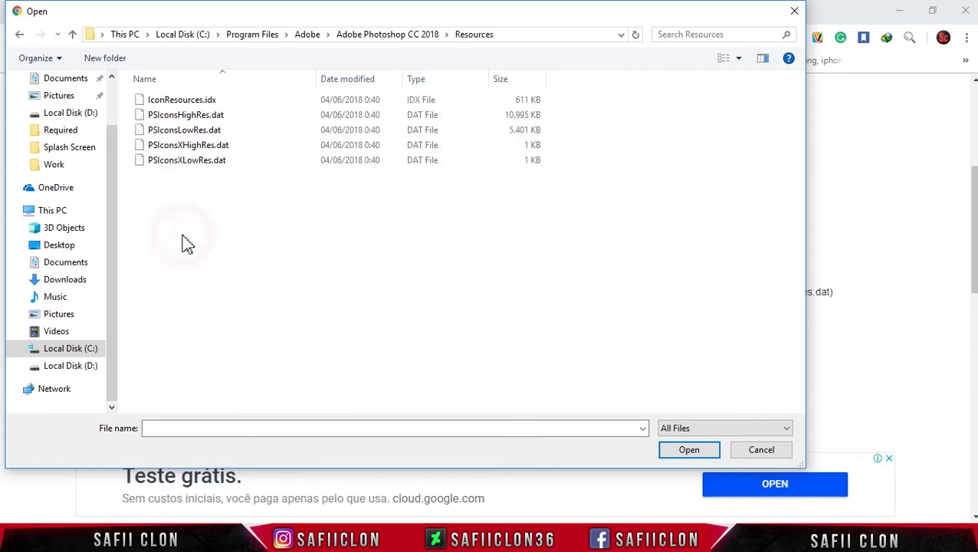
Choose IconResources.idx, PSIconsHighRes.dat and PSIconsLowRes.dat and upload them for resource extraction
left_click(197, 102)
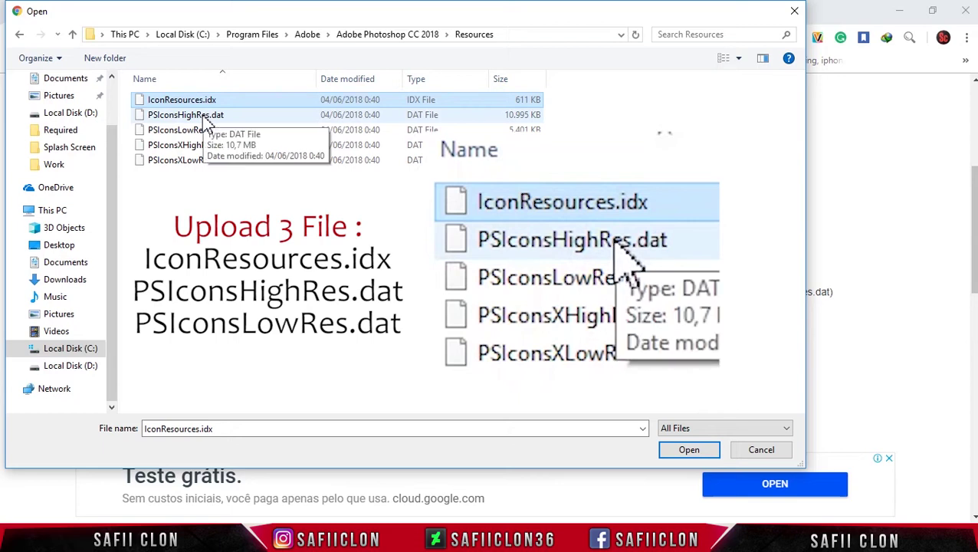
left_click(201, 117, "ctrl")
left_click(195, 132, "ctrl")
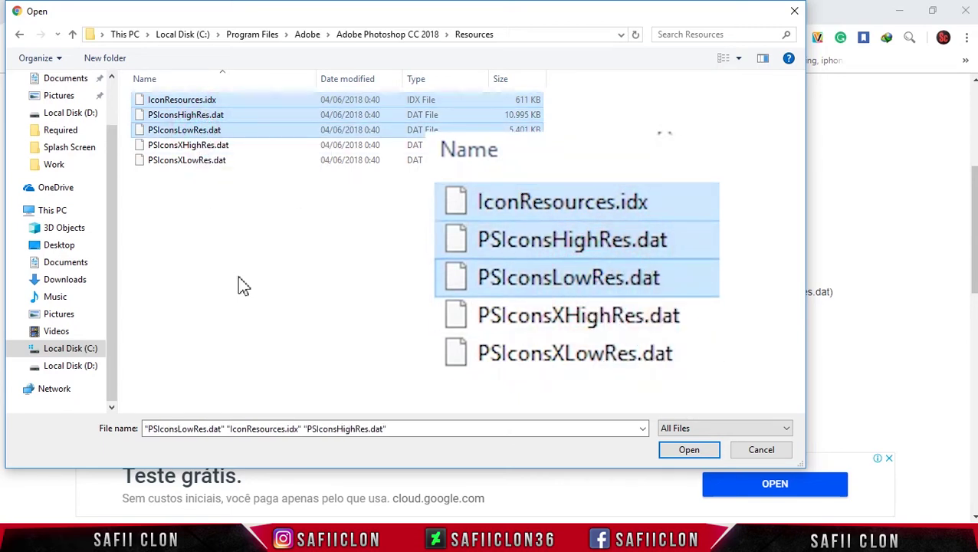
left_click(699, 454)
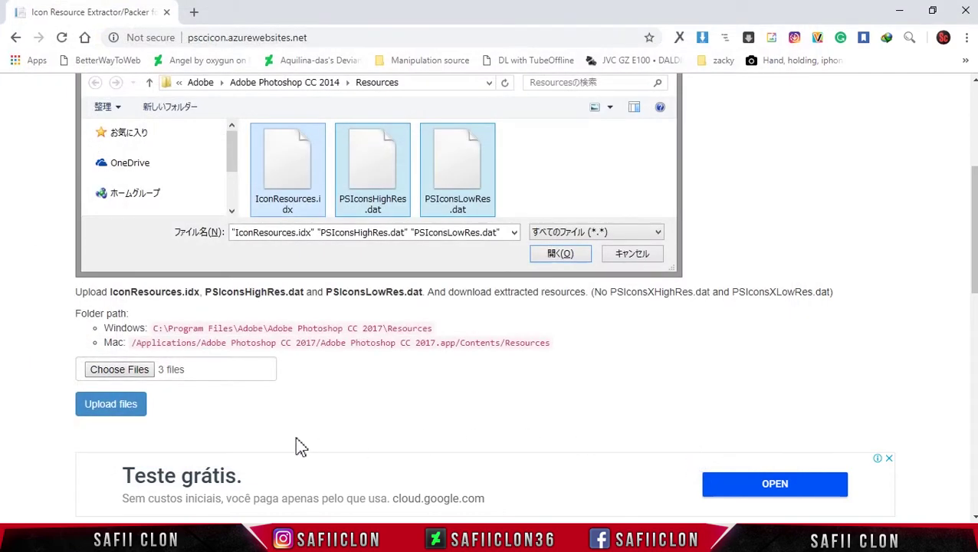
left_click(101, 418)
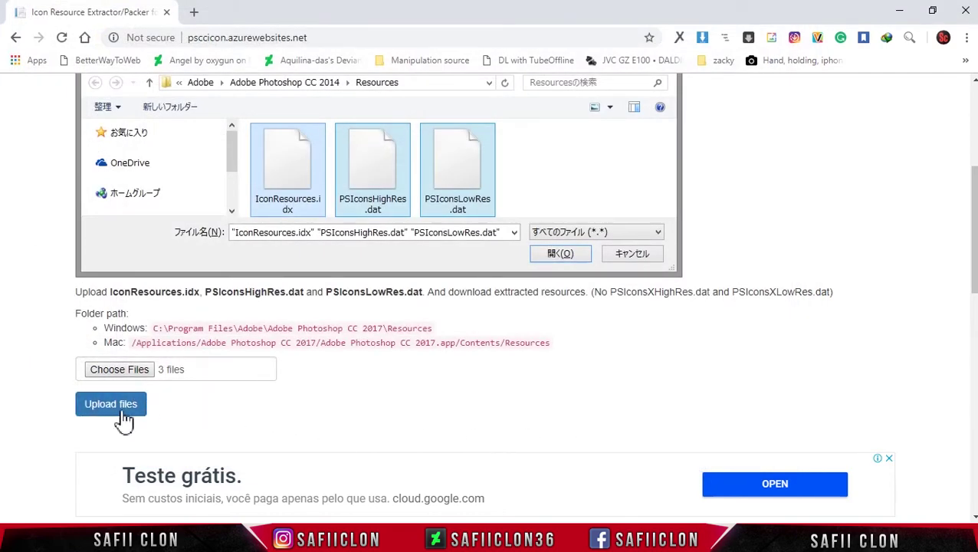
left_click(119, 414)
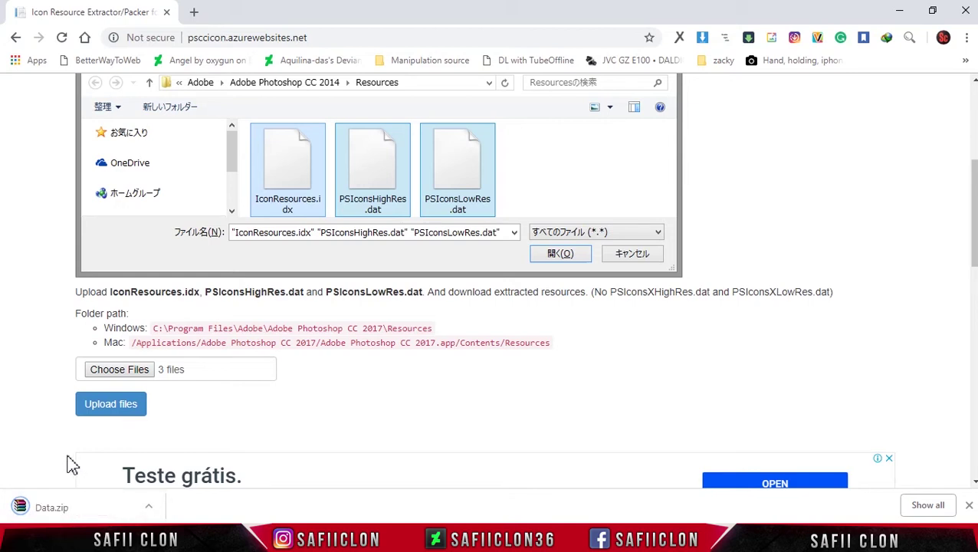
Show the downloaded Data.zip in its folder and maximize that File Explorer window
left_click(149, 509)
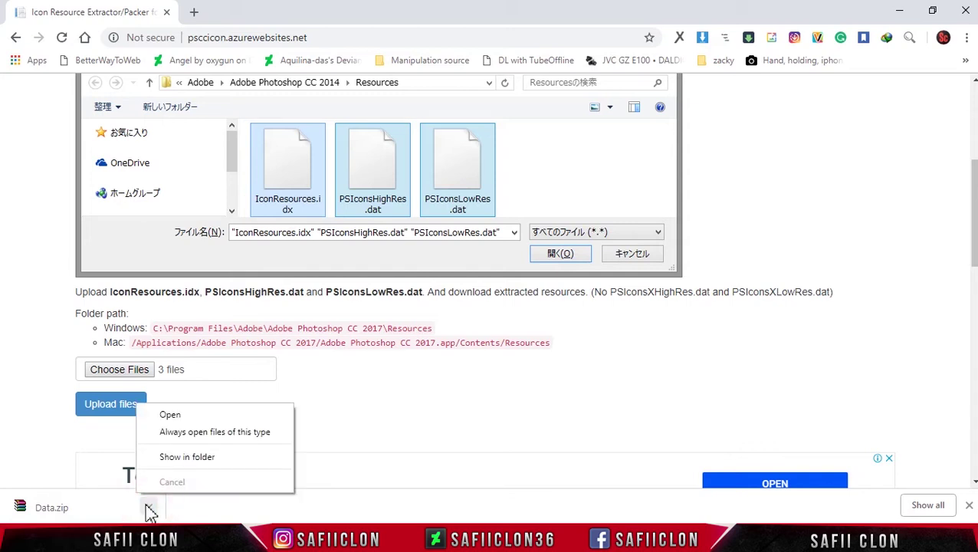
left_click(196, 458)
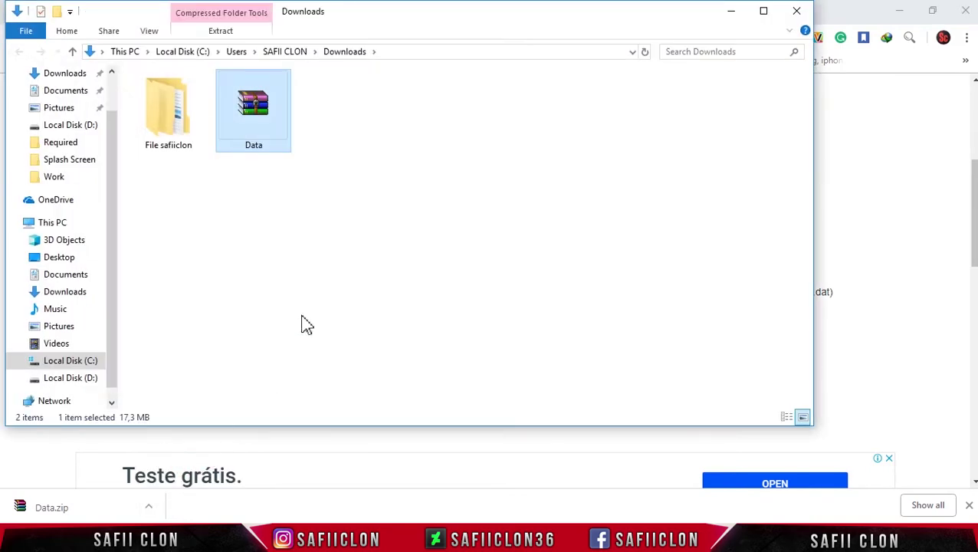
left_click(769, 17)
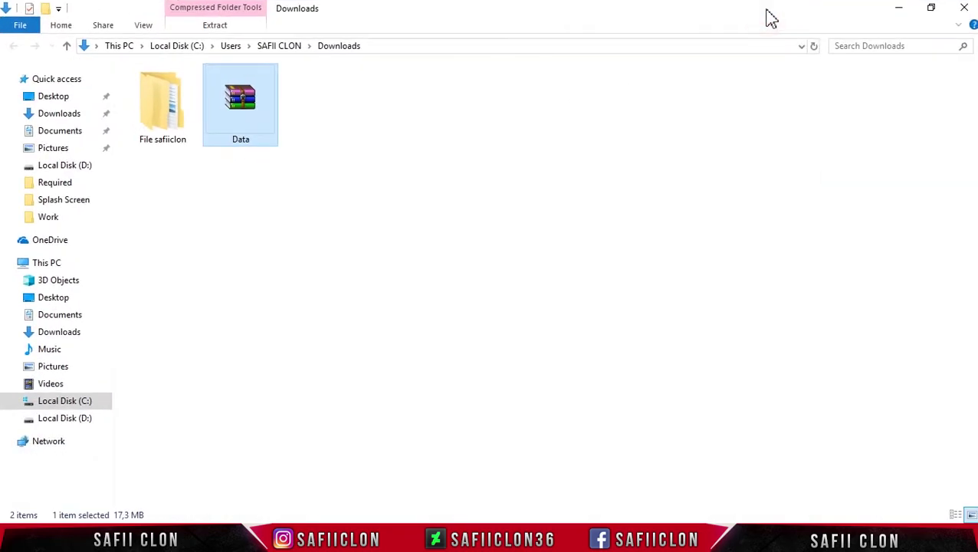
Extract the Data archive into a Data folder inside Downloads and open the extracted folder
right_click(240, 110)
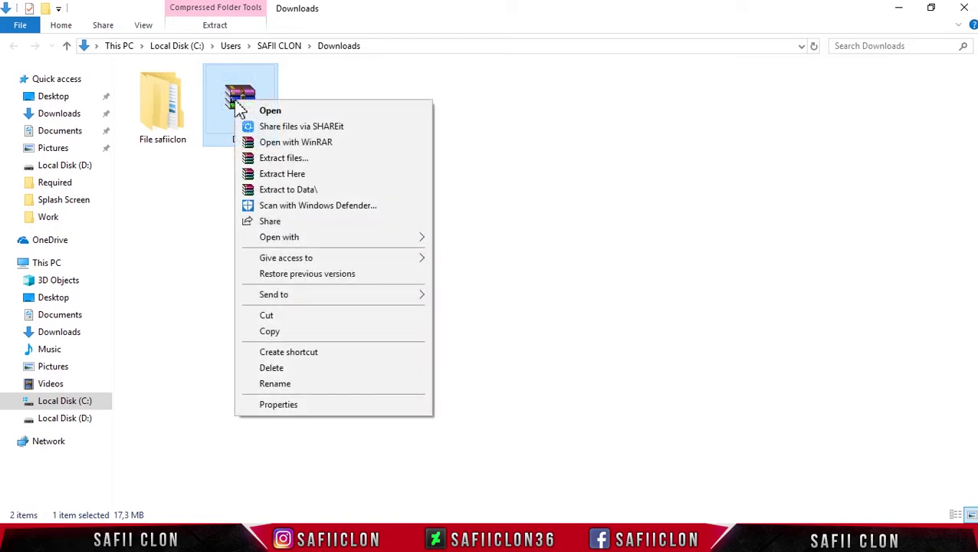
left_click(308, 161)
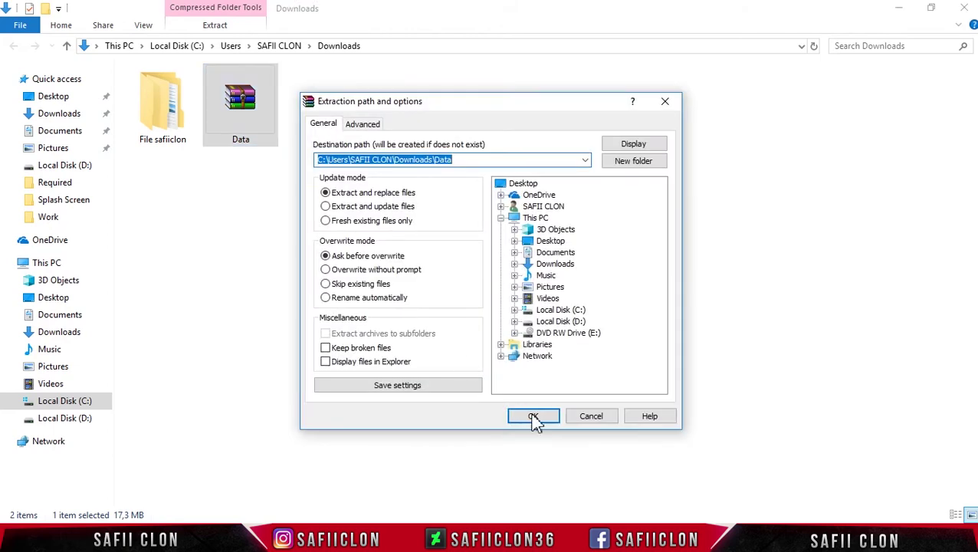
left_click(535, 417)
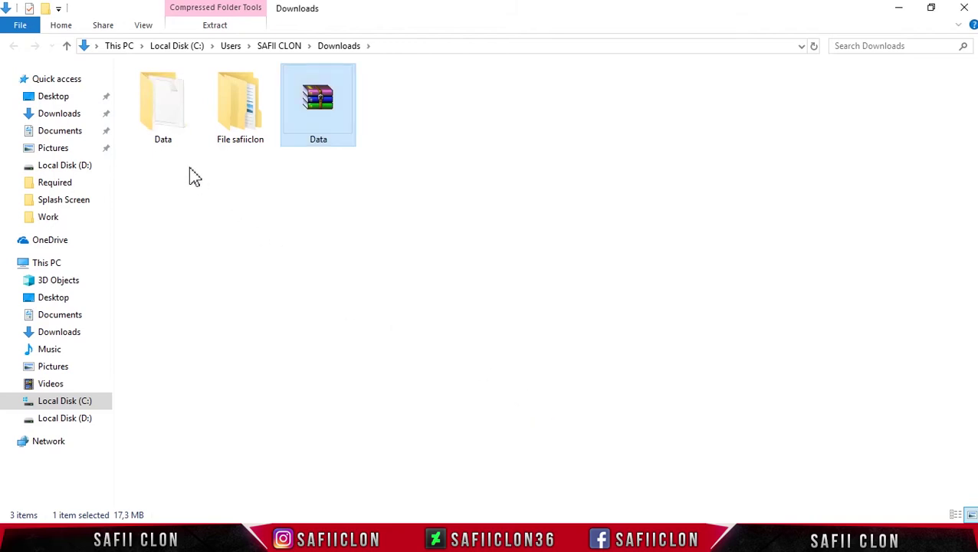
left_click(165, 121)
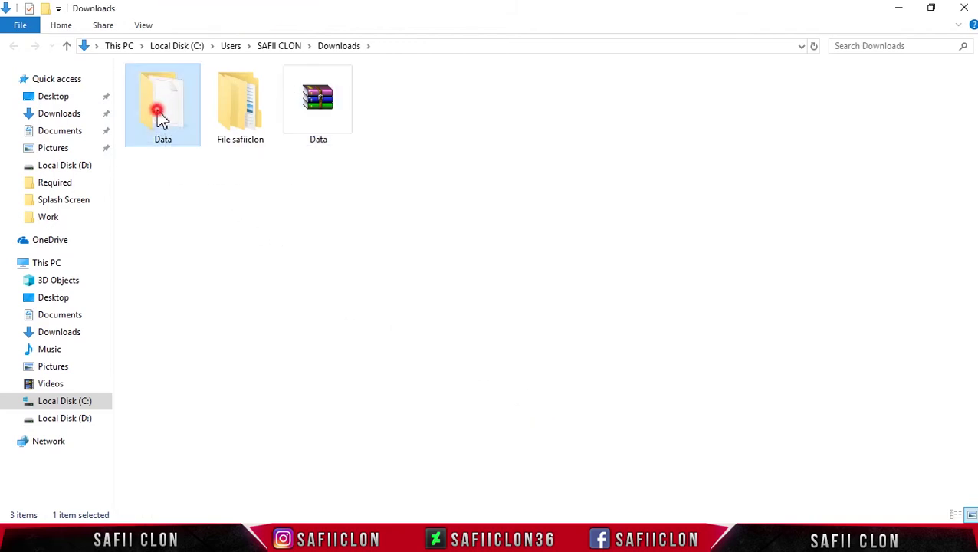
right_click(161, 121)
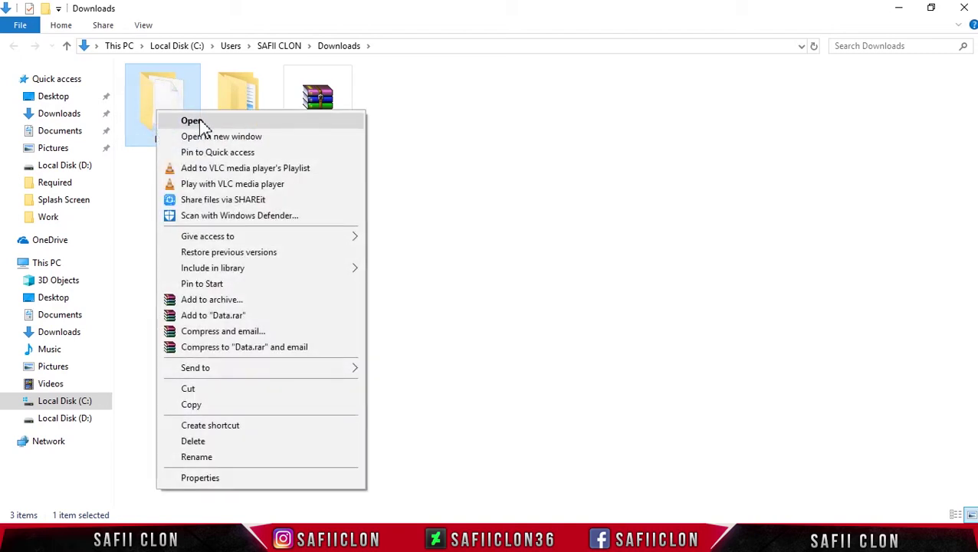
left_click(192, 121)
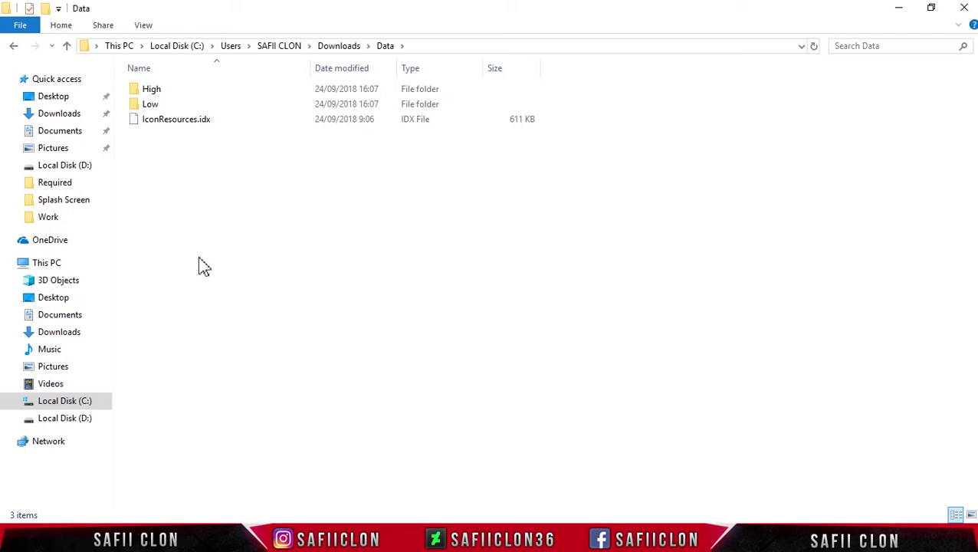
Copy the HIGH and LOW images from the Splash Screen folder into the extracted Data folder
mouse_move(158, 537)
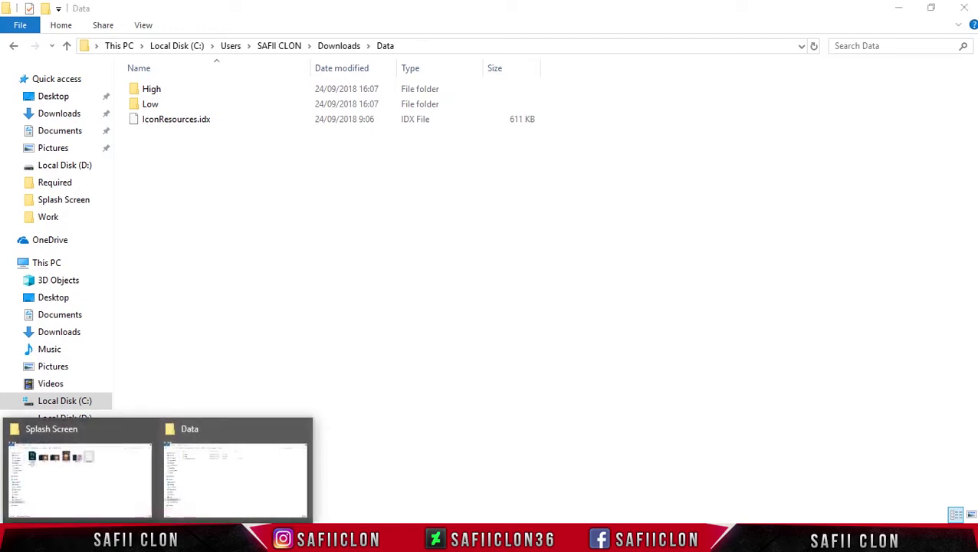
left_click(84, 469)
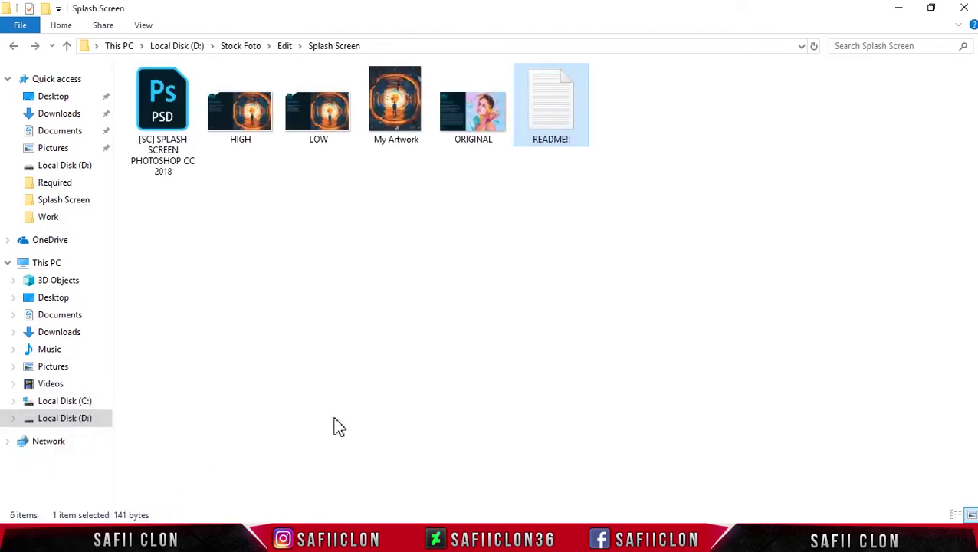
left_click_drag(230, 178, 293, 119)
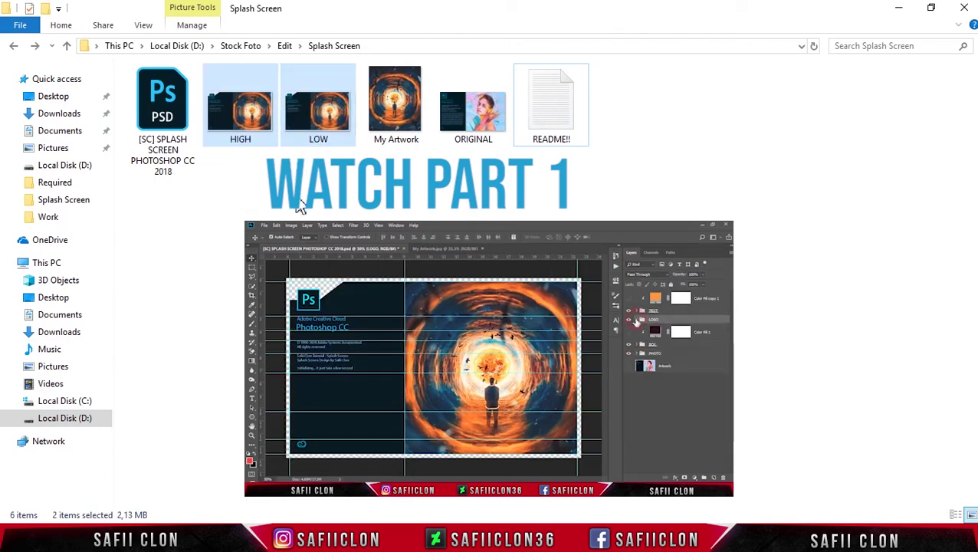
right_click(243, 110)
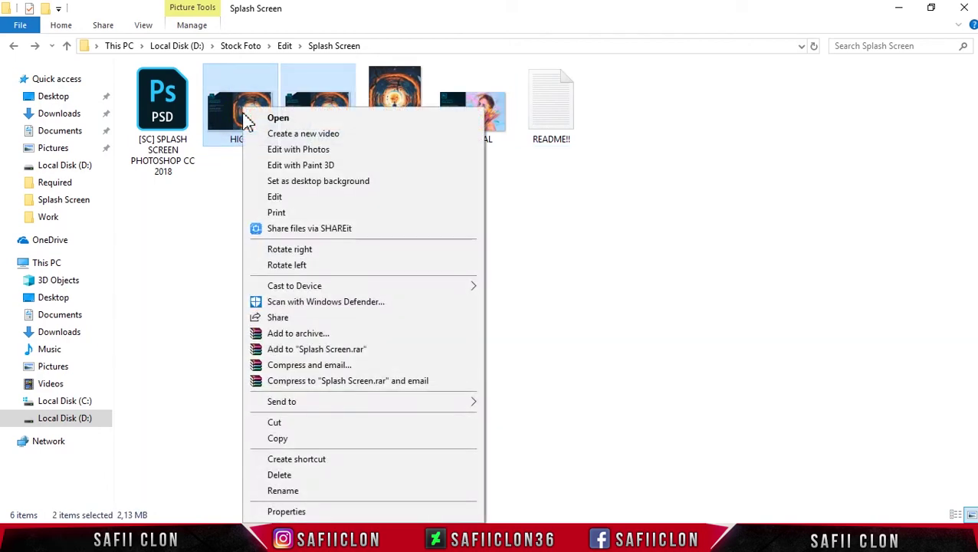
left_click(283, 439)
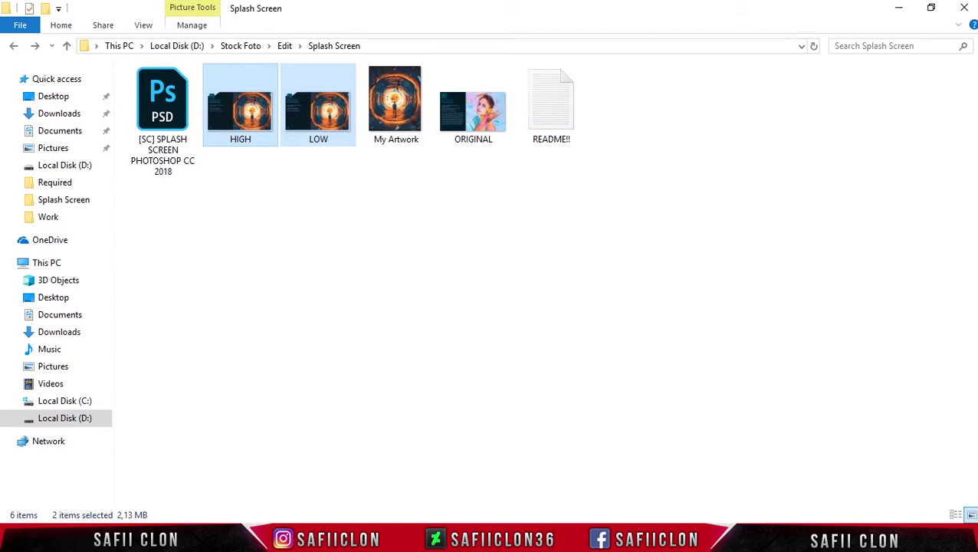
left_click(158, 538)
left_click(214, 472)
right_click(258, 165)
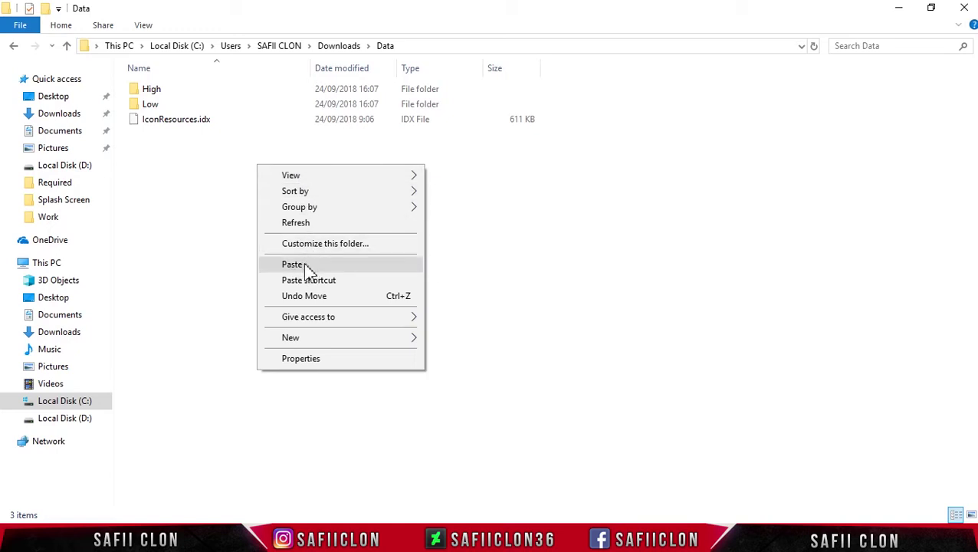
left_click(291, 267)
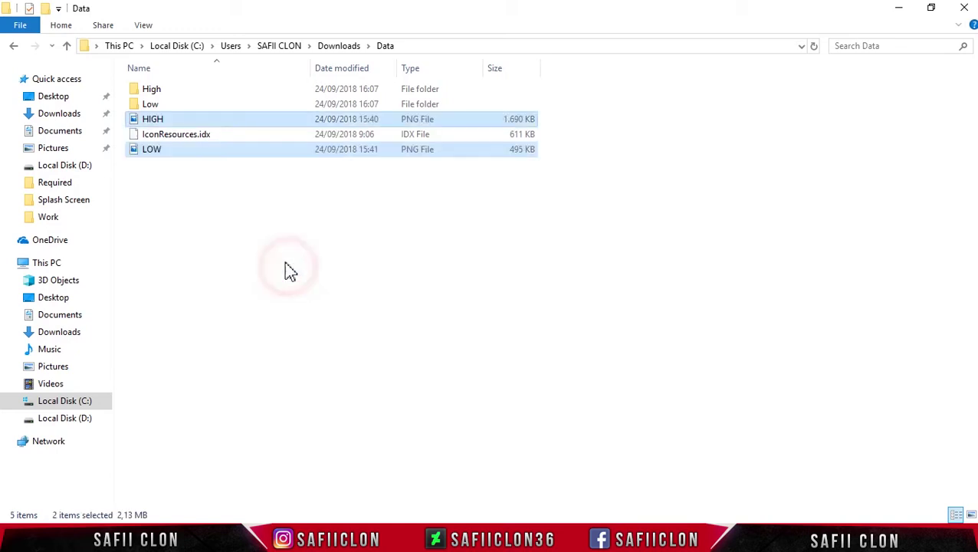
Open the extracted High folder and search it for "spla"
left_click(204, 209)
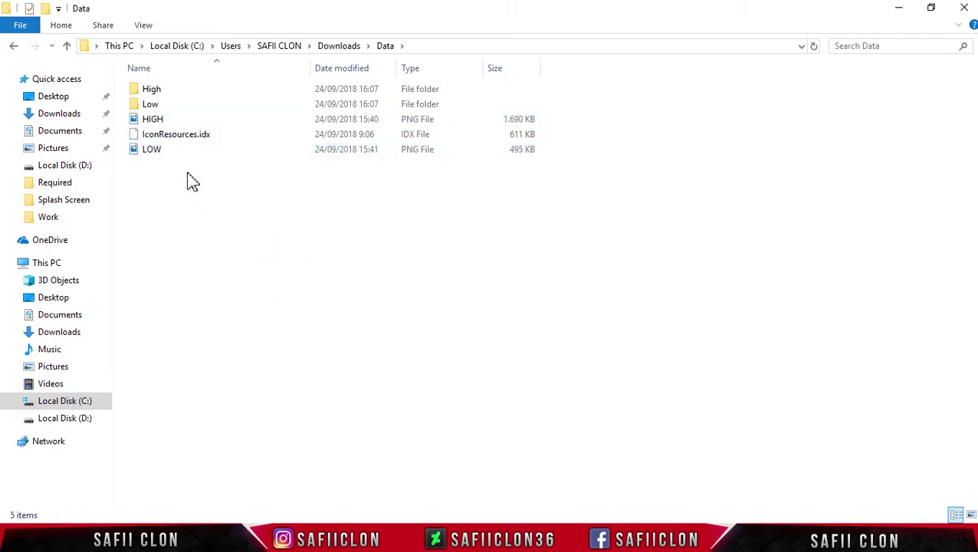
left_click(168, 89)
right_click(168, 90)
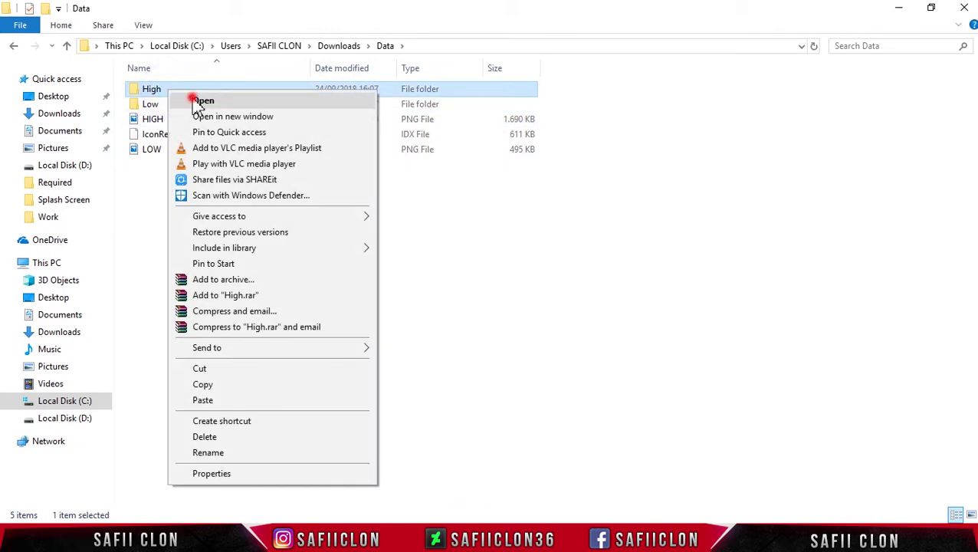
left_click(200, 101)
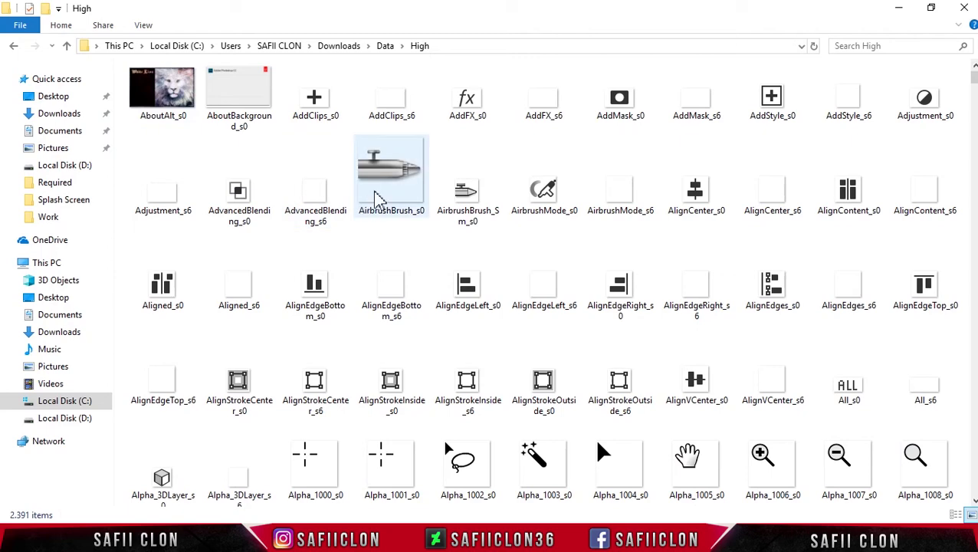
left_click(896, 46)
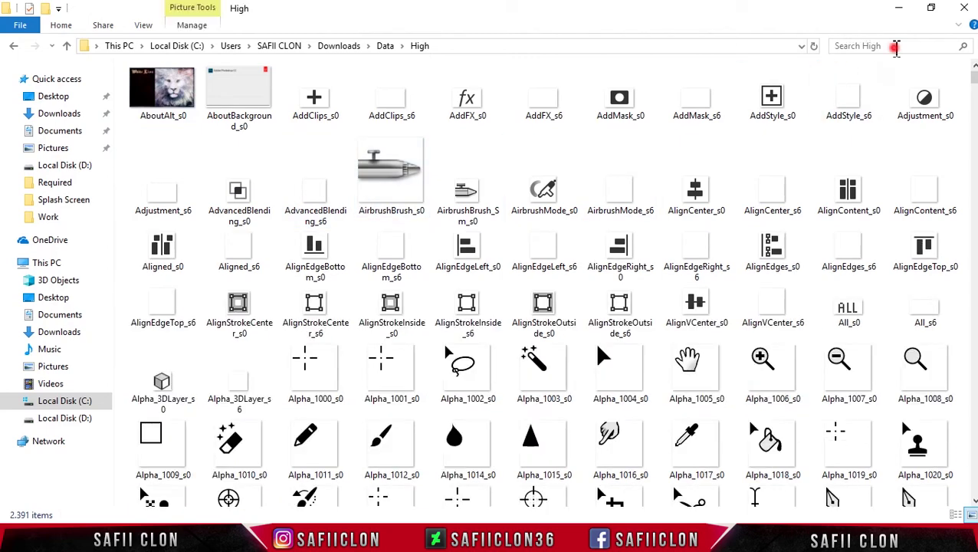
type("spla")
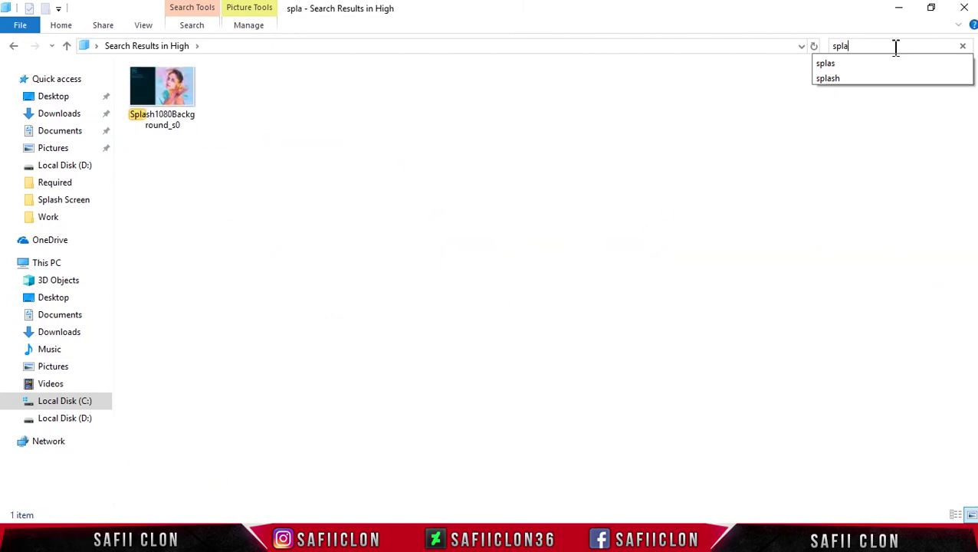
left_click(443, 129)
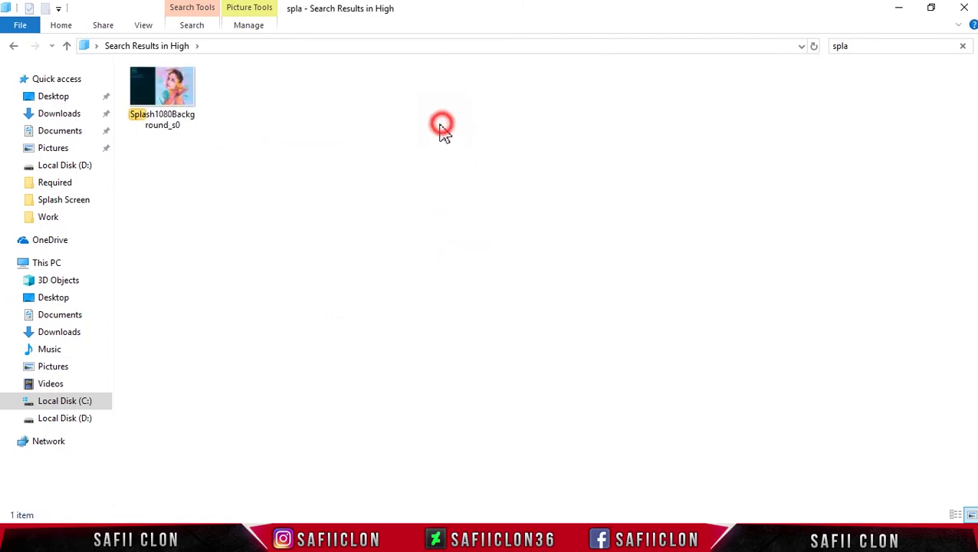
Copy the file name of the Splash1080Background_s0 image without changing it
left_click(157, 124)
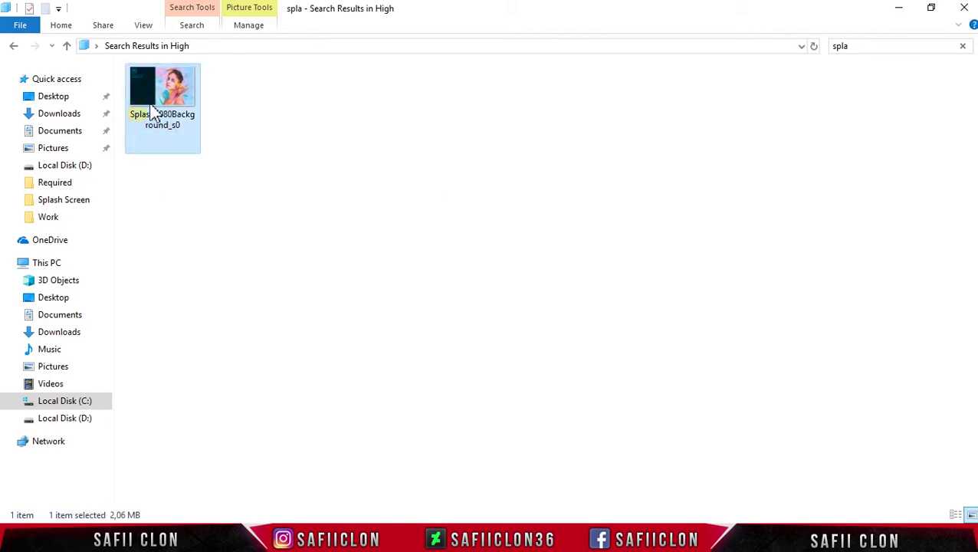
right_click(173, 124)
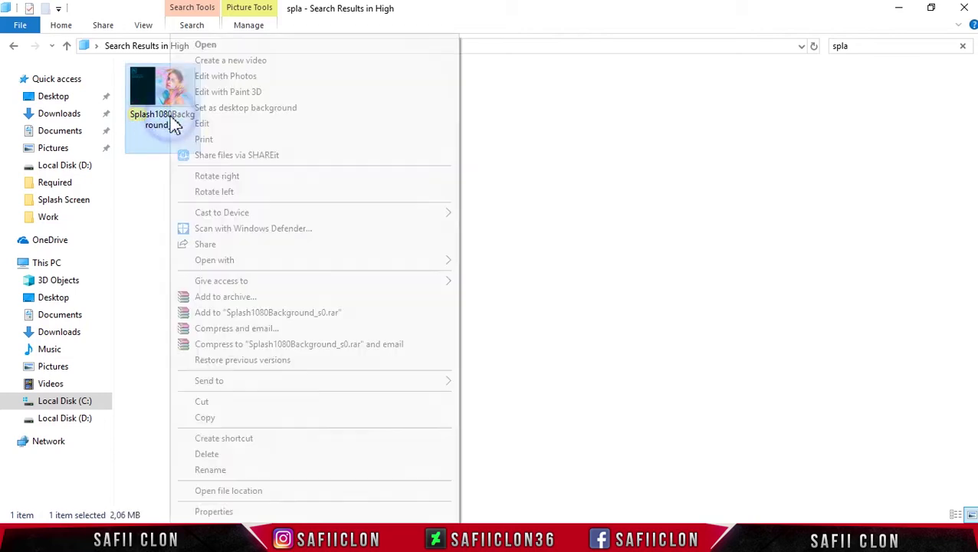
left_click(214, 471)
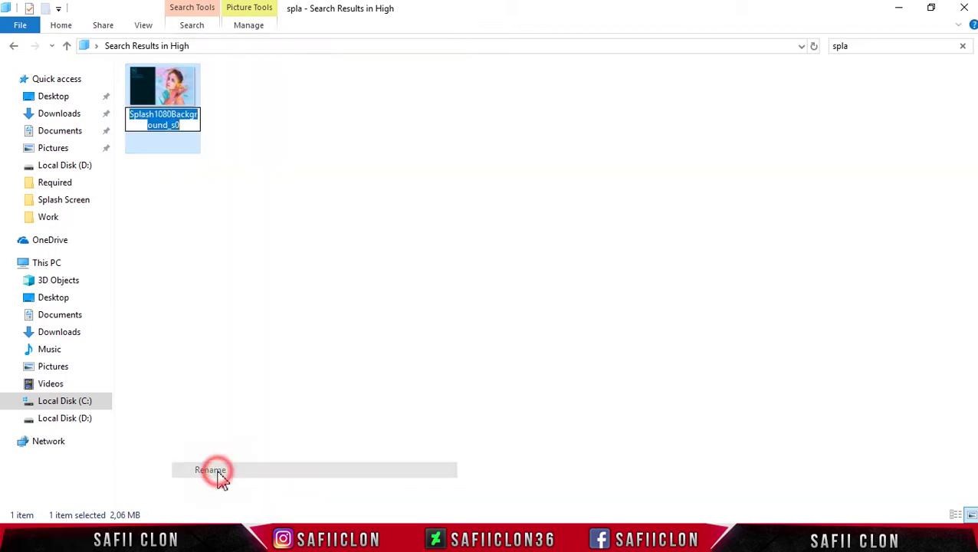
right_click(162, 117)
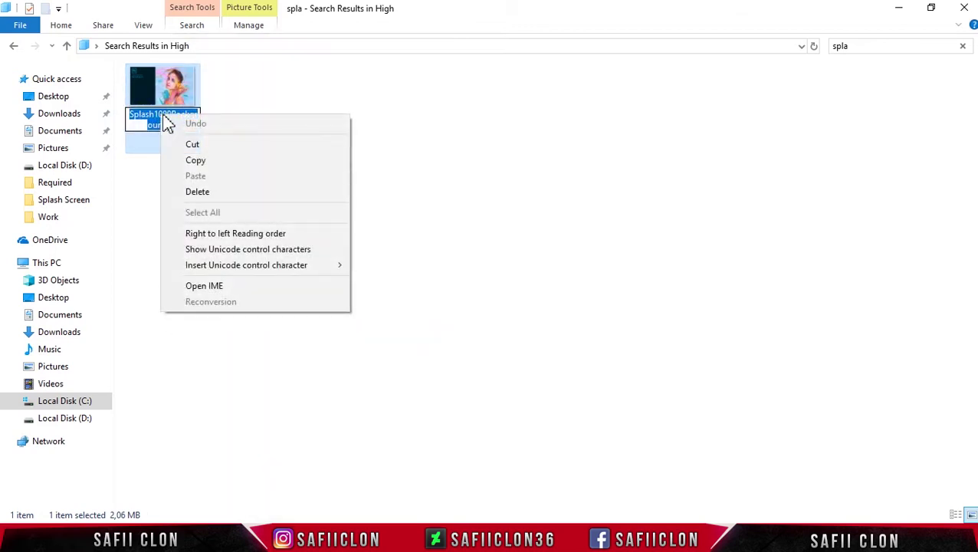
left_click(204, 161)
left_click(183, 196)
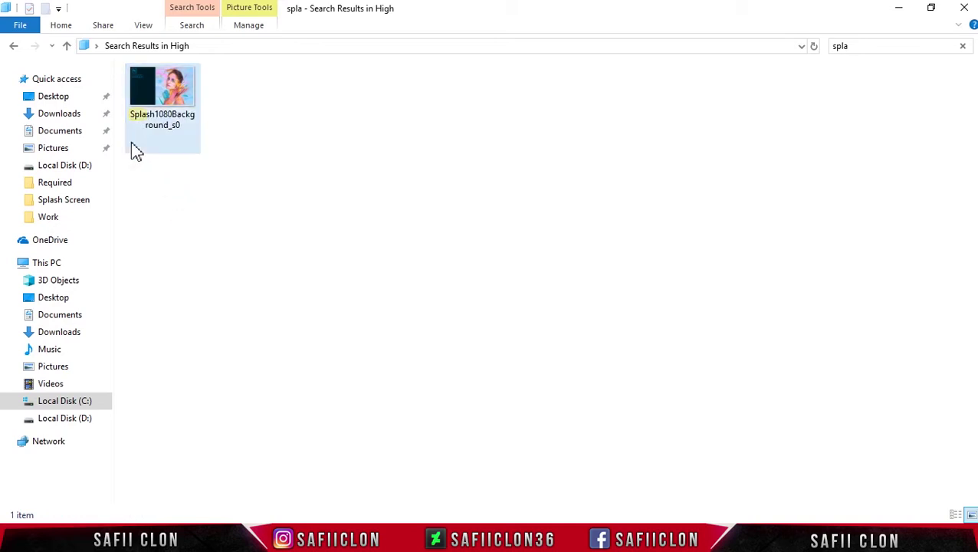
Return to the Data folder and rename the HIGH image as Splash1080Background_s0
left_click(14, 46)
left_click(13, 48)
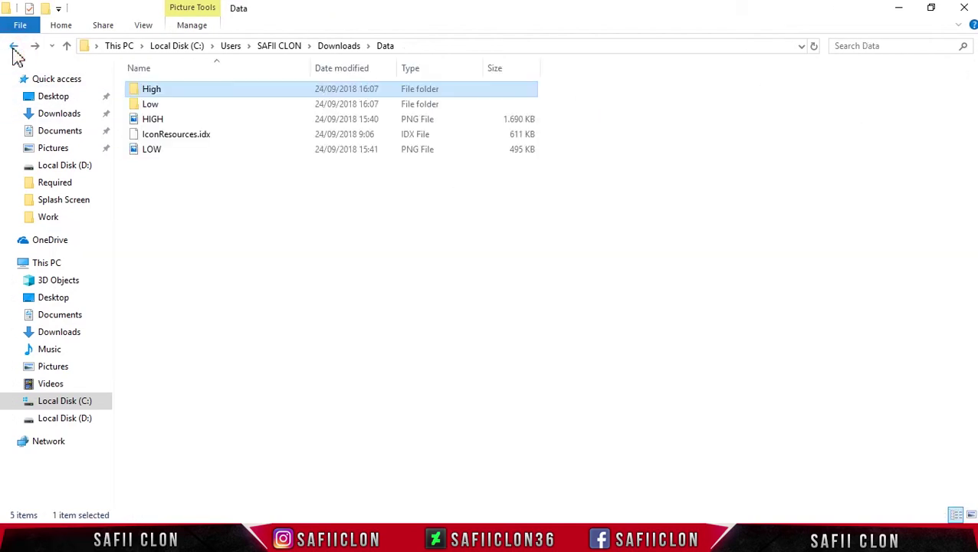
left_click(170, 121)
right_click(165, 117)
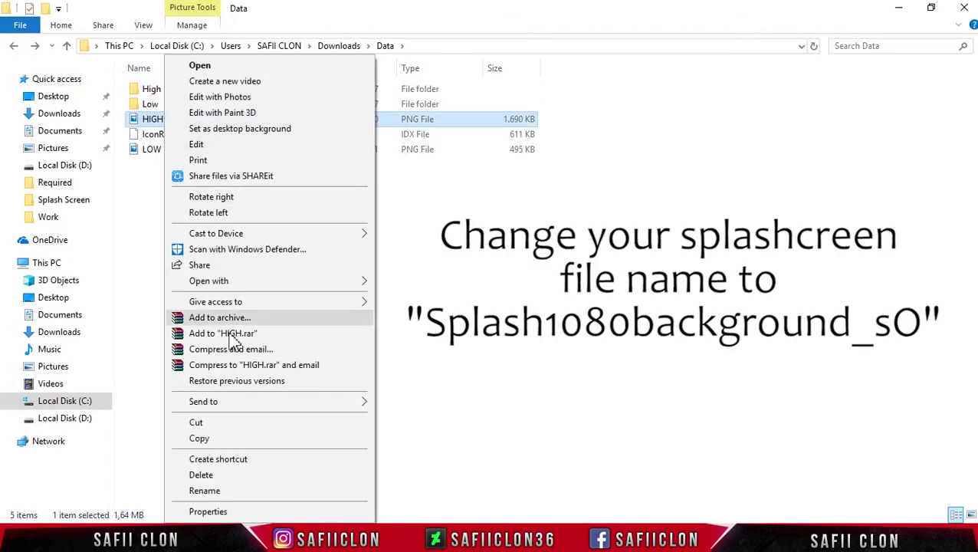
left_click(216, 493)
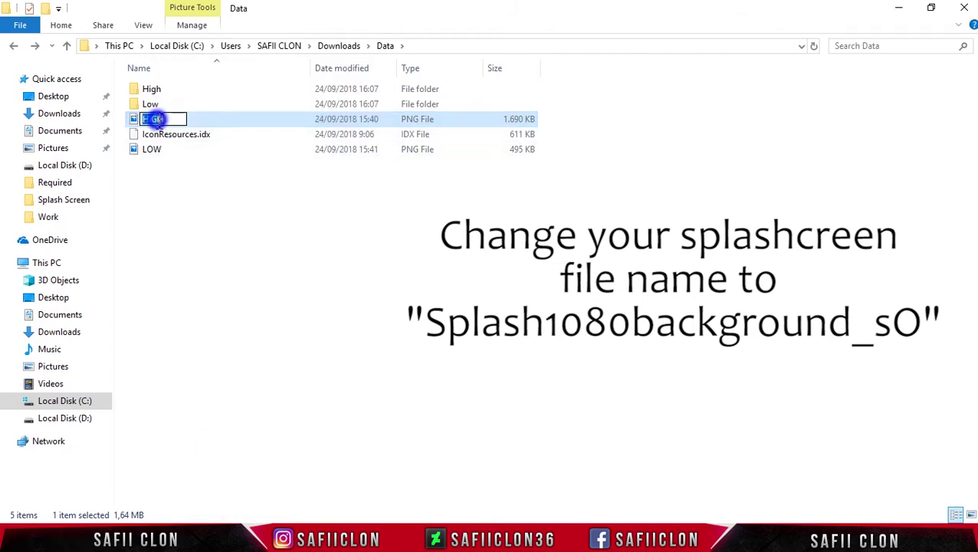
right_click(156, 119)
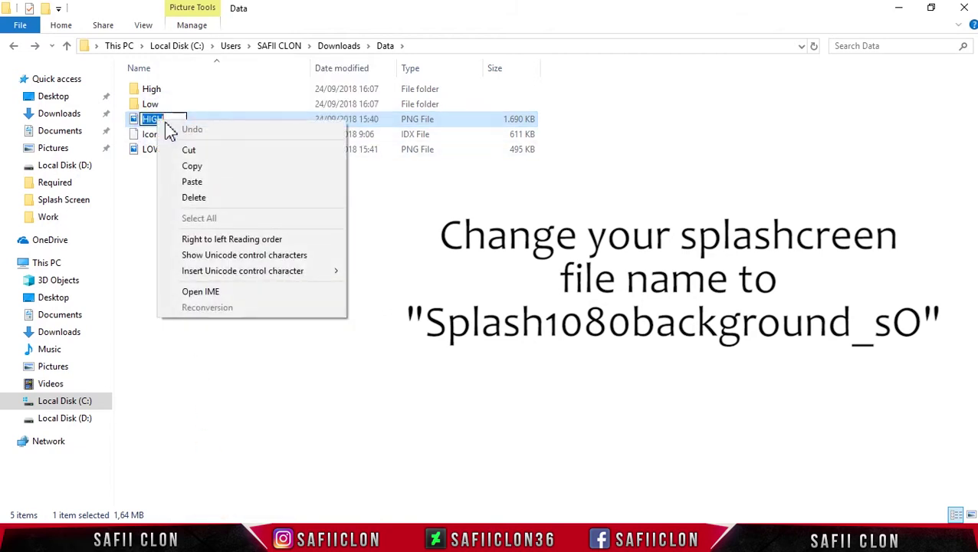
left_click(193, 181)
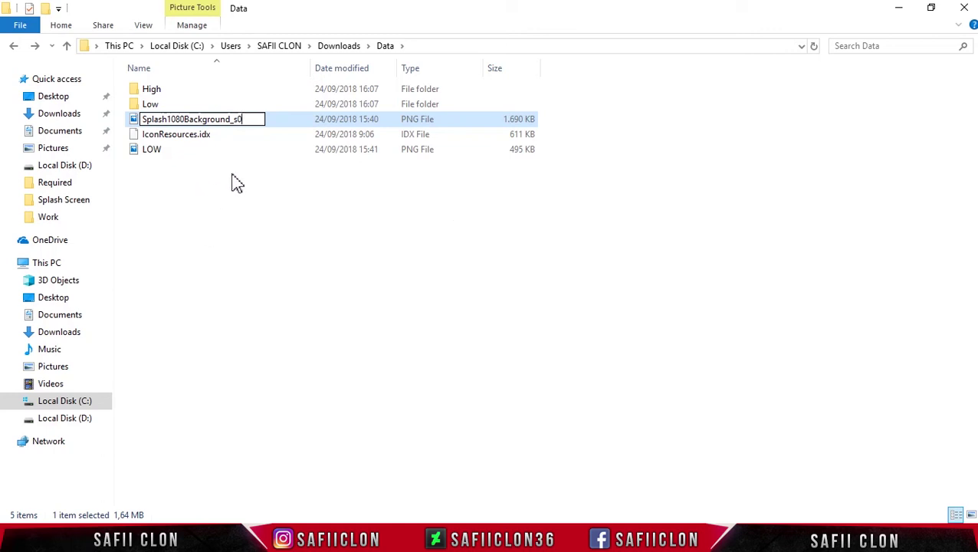
left_click(290, 119)
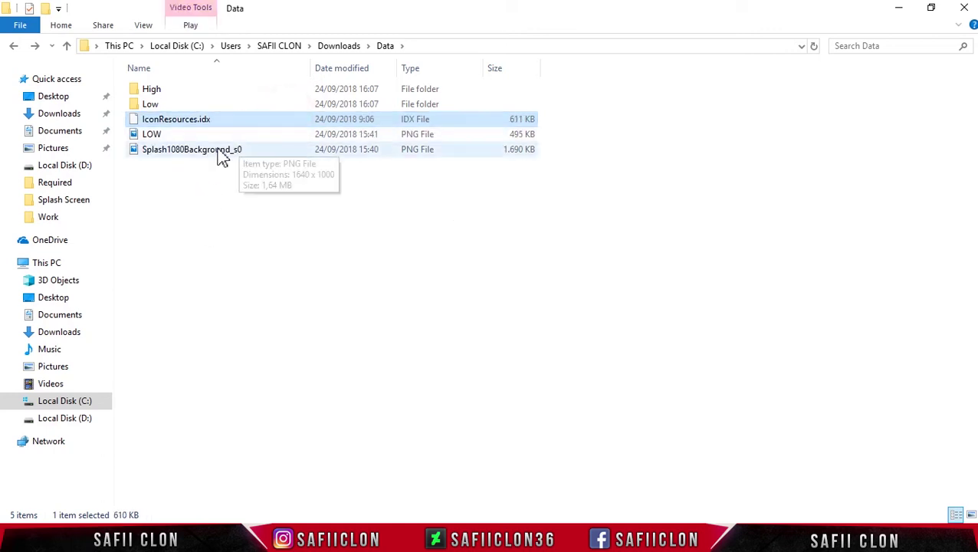
Move the renamed Splash1080Background_s0 image into the High folder, replacing the existing file
left_click(216, 151)
left_click_drag(217, 152, 157, 95)
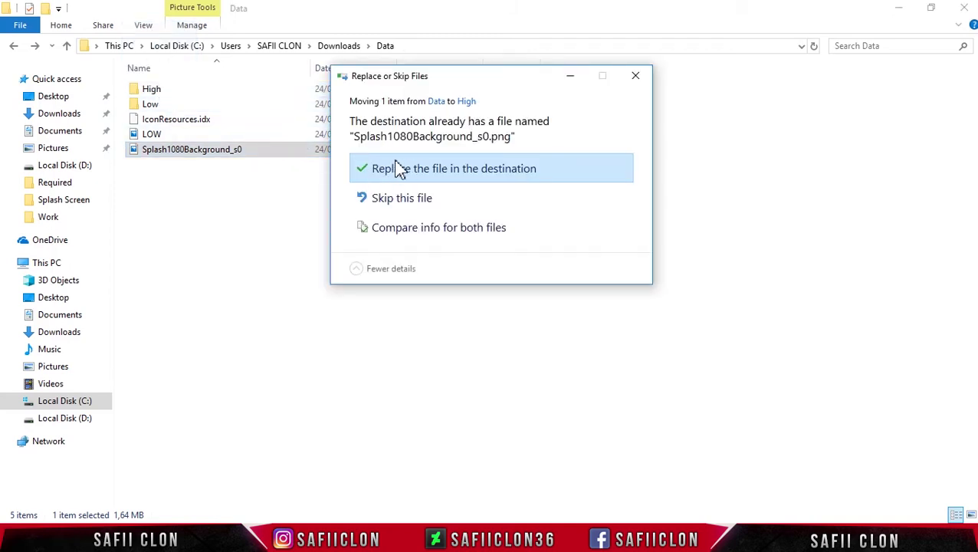
left_click(395, 170)
Rename the LOW image in the Data folder as Splash1080Background_s0
left_click(159, 134)
right_click(162, 144)
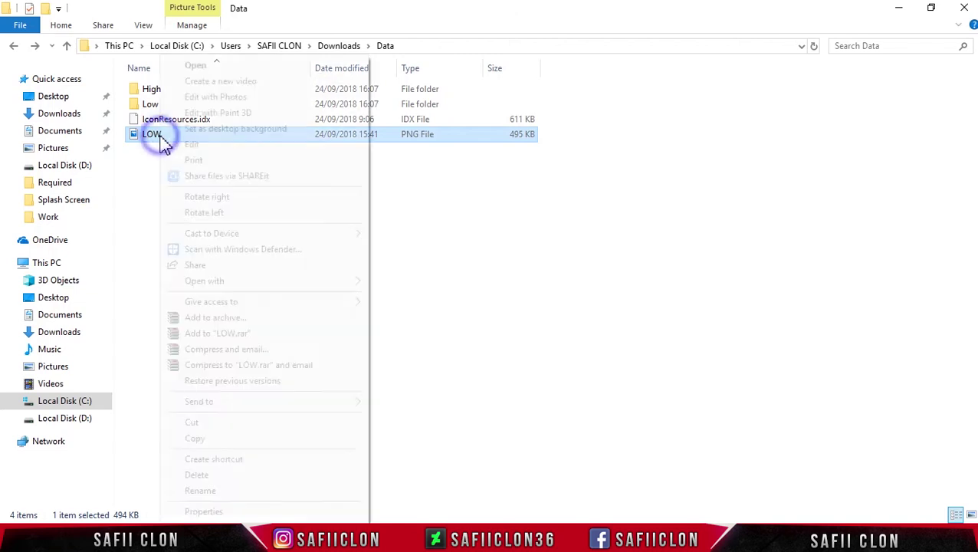
left_click(205, 492)
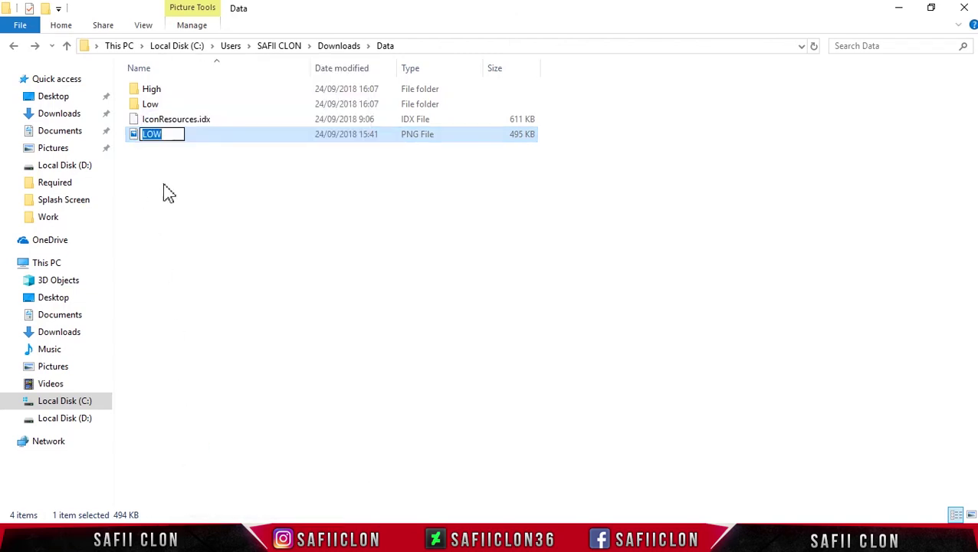
right_click(138, 127)
right_click(157, 136)
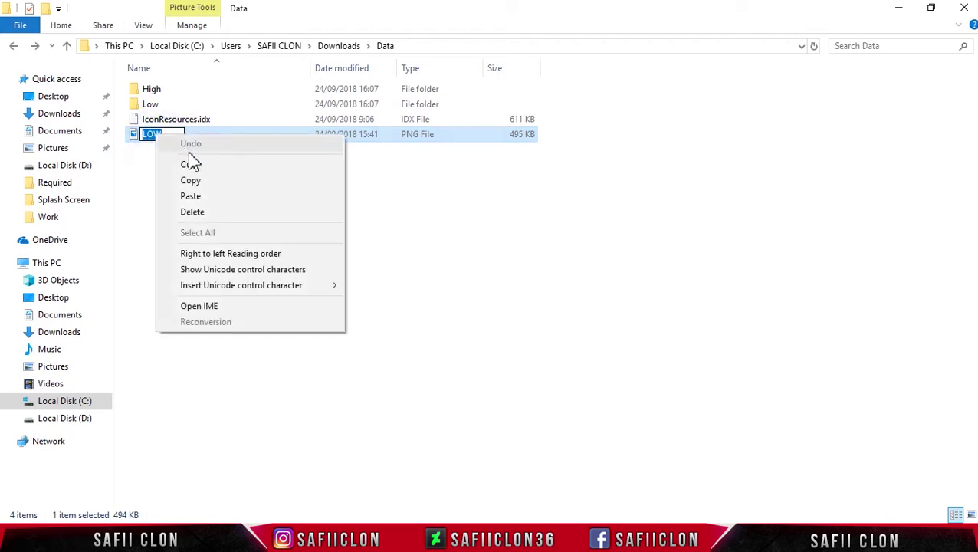
left_click(198, 197)
left_click(207, 190)
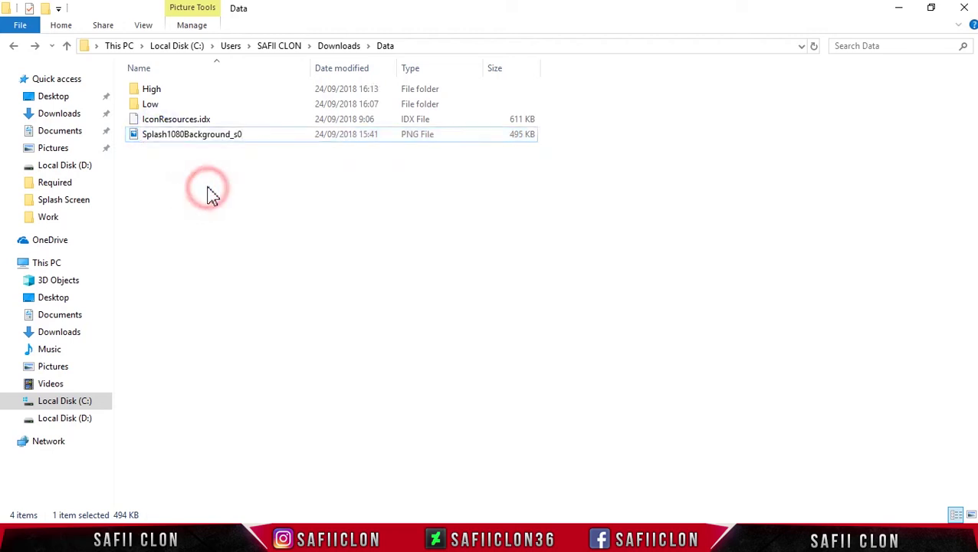
Move the remaining Splash1080Background_s0 image into the Low folder, replacing the existing file
left_click(217, 139)
left_click_drag(206, 136, 157, 109)
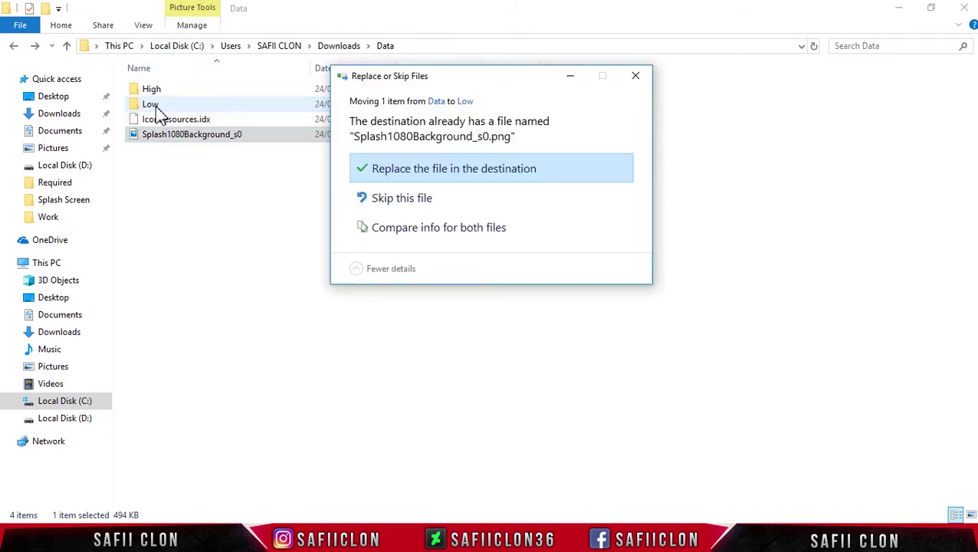
left_click(421, 173)
left_click(288, 221)
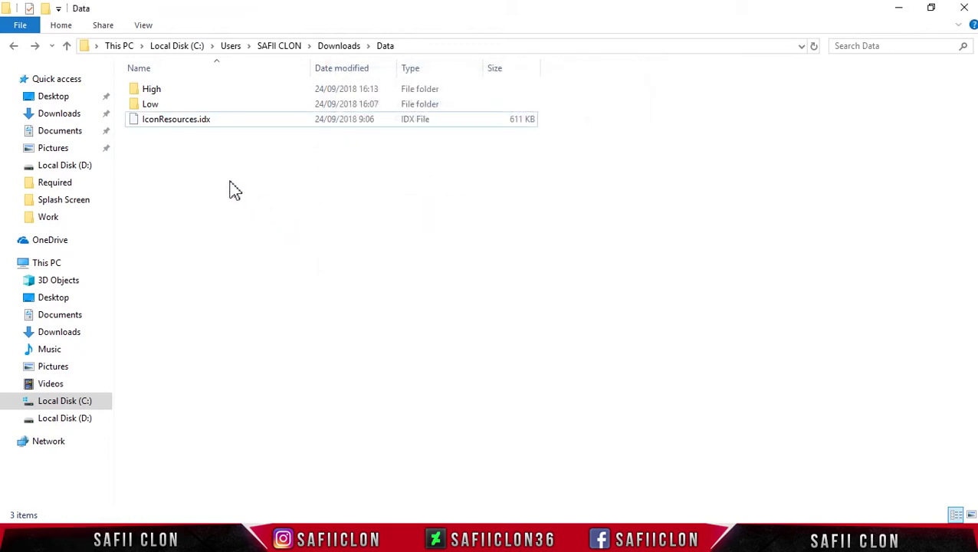
Compress the High folder, Low folder and IconResources.idx together into one ZIP archive, keeping the suggested name
left_click_drag(150, 177, 215, 89)
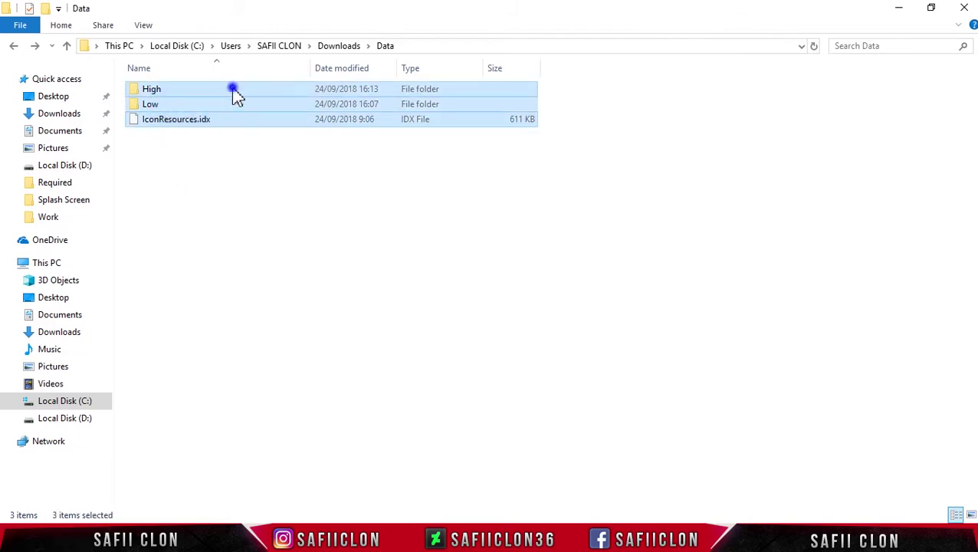
right_click(235, 95)
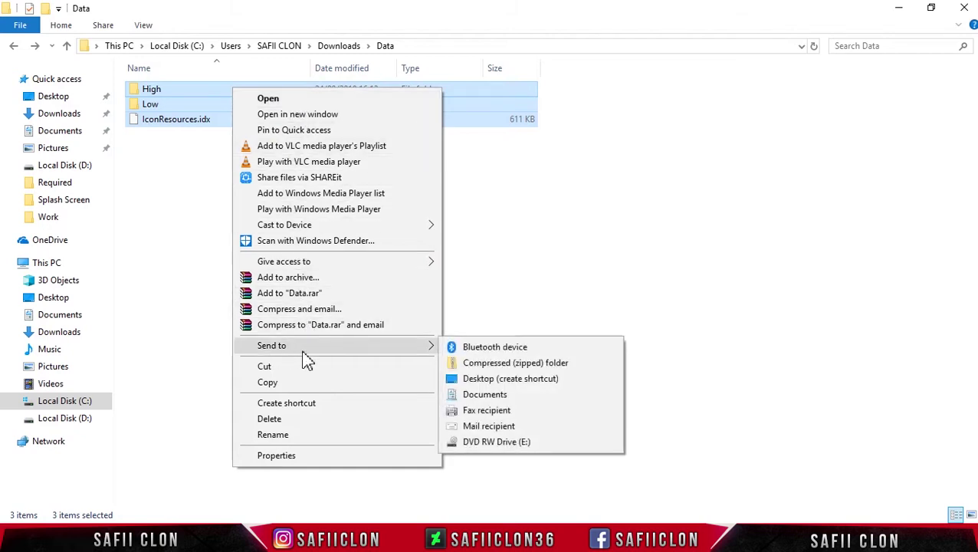
mouse_move(332, 349)
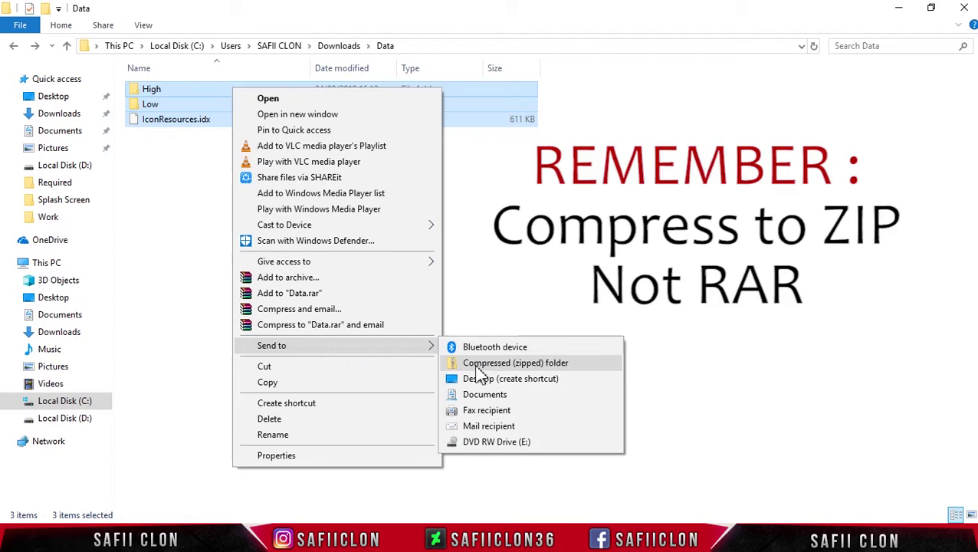
left_click(505, 365)
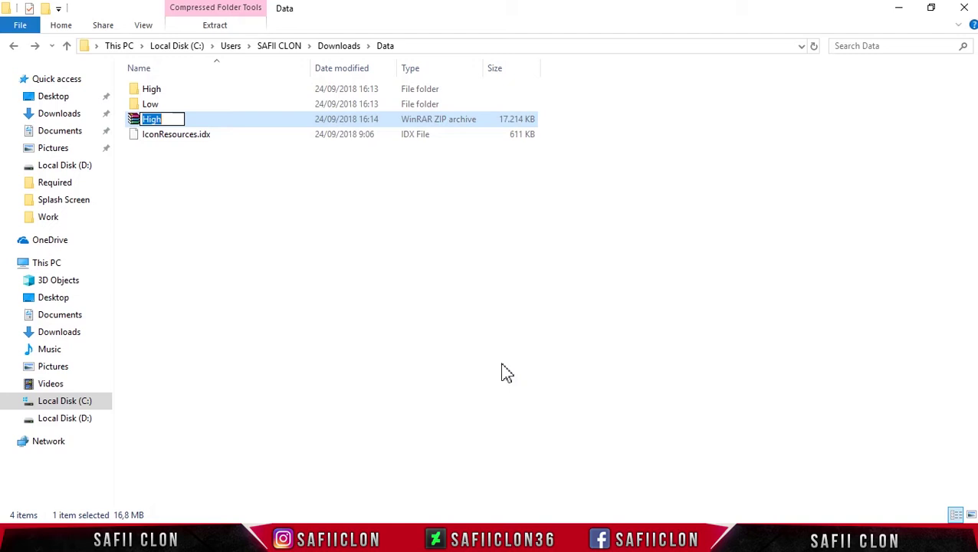
left_click(233, 123)
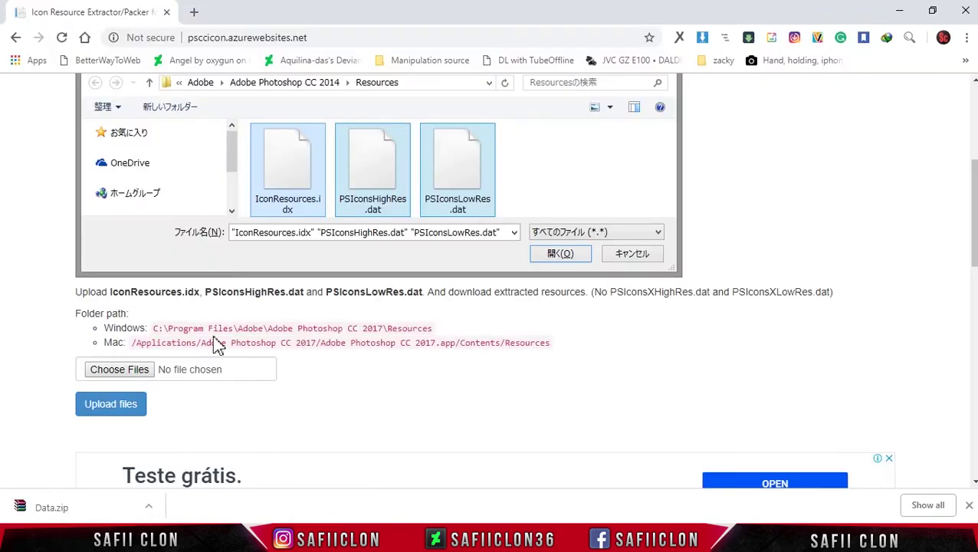
In the Pack Resources section, choose High.zip from the Data folder in Downloads and upload it for repacking
scroll(424, 372, "down", 8)
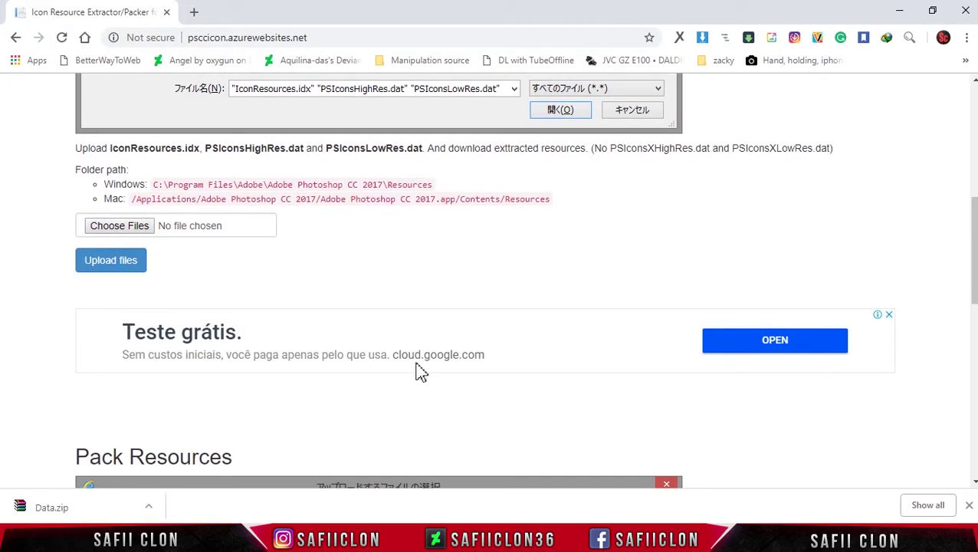
scroll(420, 372, "down", 1)
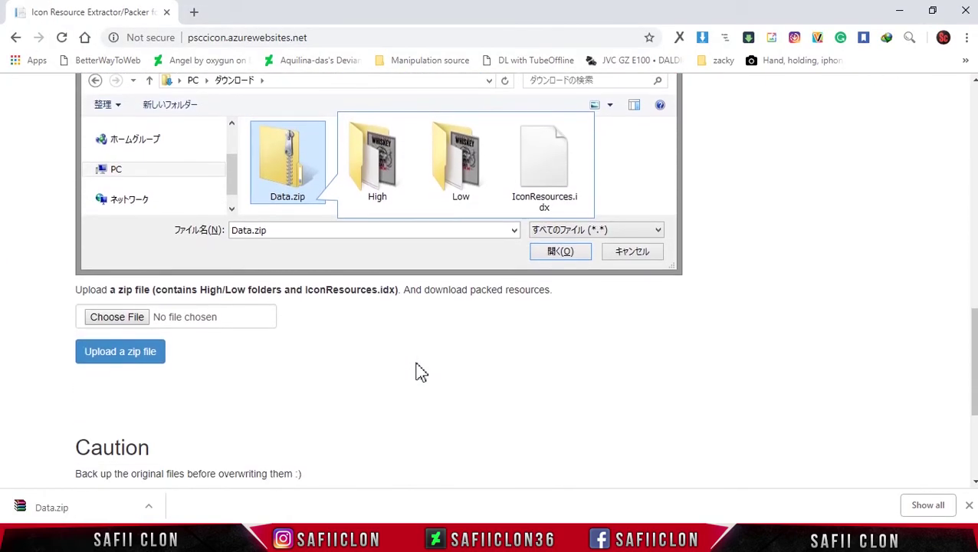
left_click(117, 322)
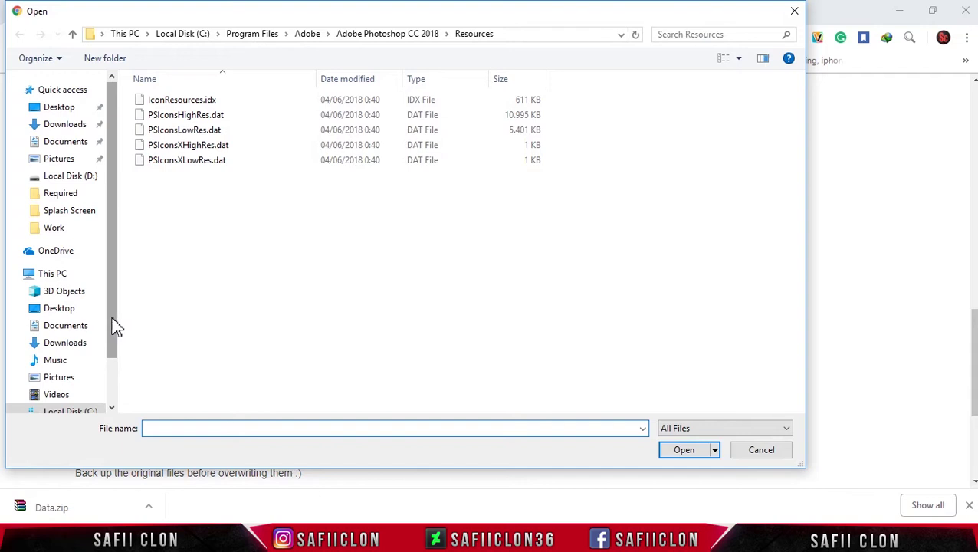
left_click(61, 127)
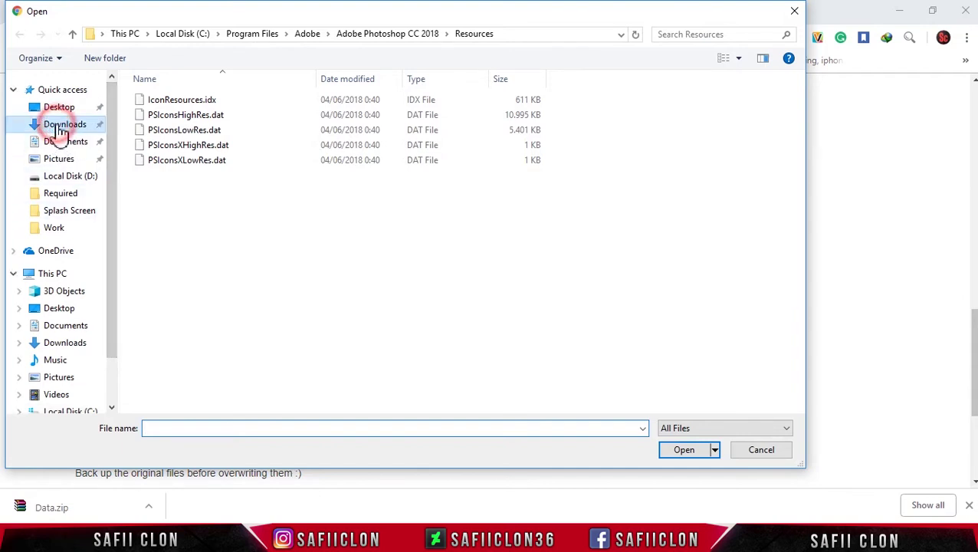
left_click(184, 128)
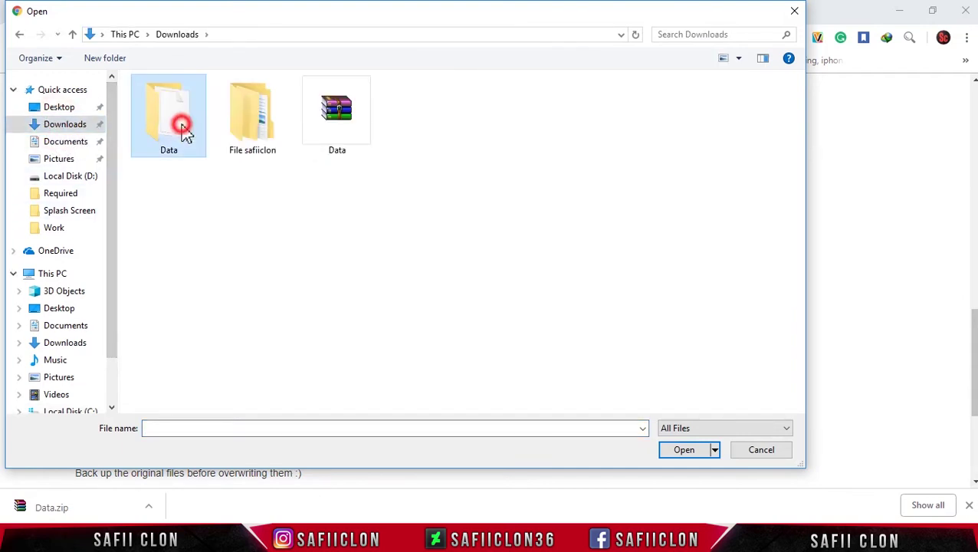
double_click(185, 127)
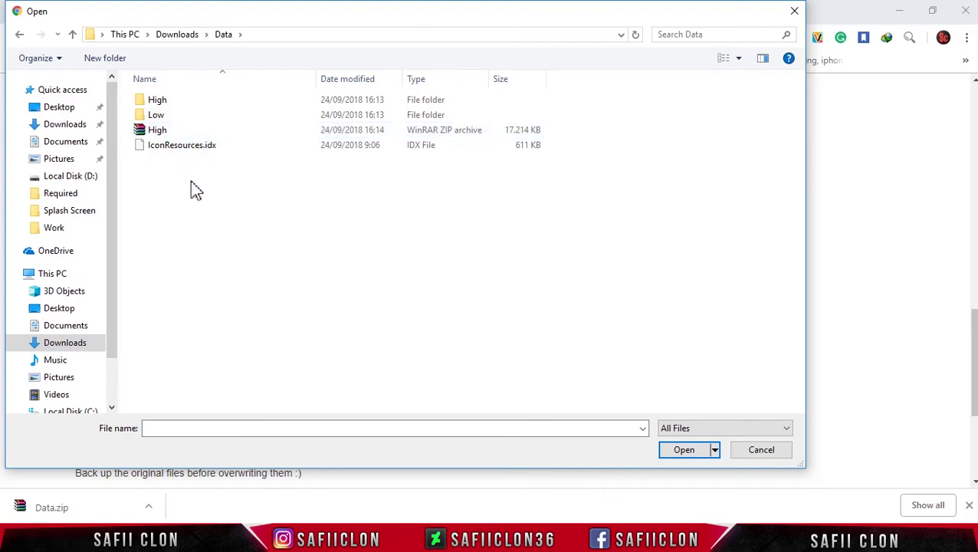
left_click(169, 132)
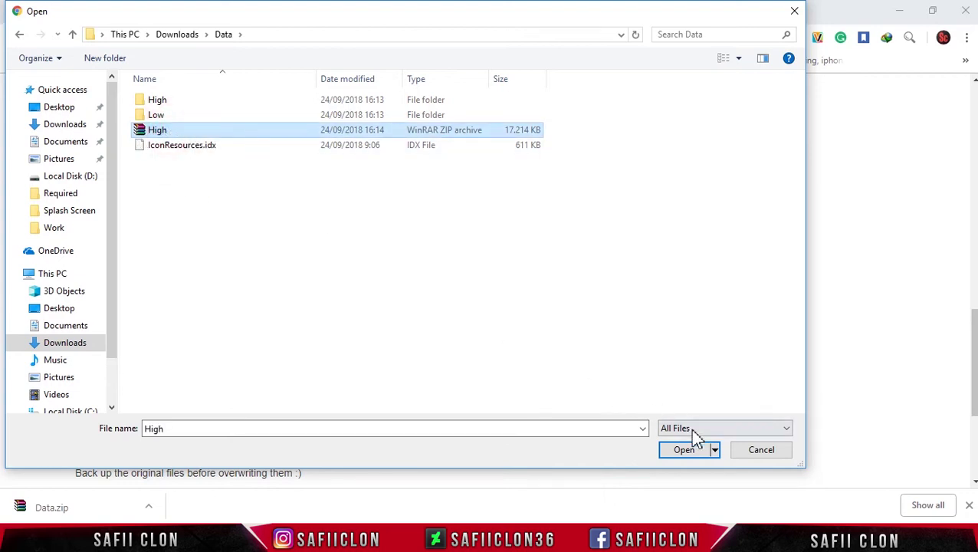
left_click(698, 452)
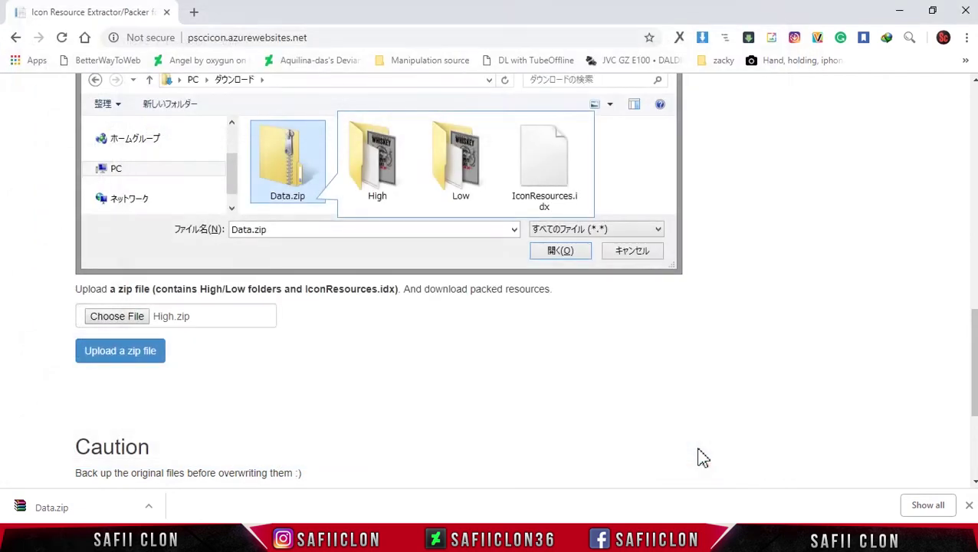
left_click(131, 353)
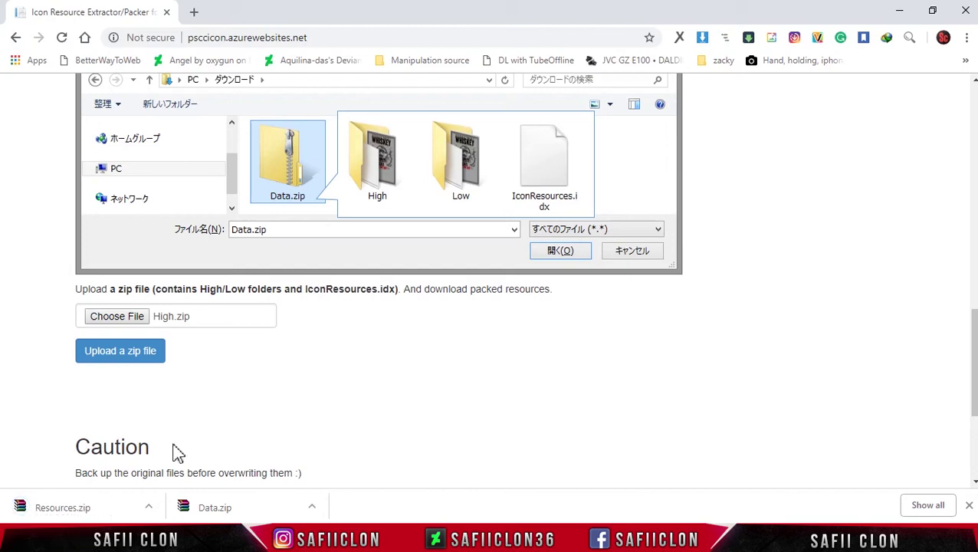
Show the downloaded Resources.zip in its folder and extract it to the suggested Resources folder in Downloads
left_click(149, 506)
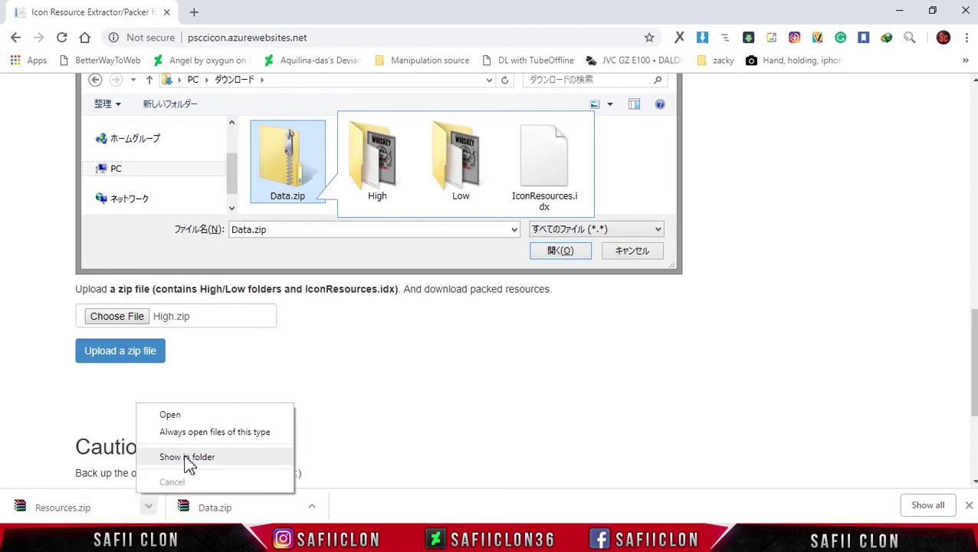
left_click(192, 460)
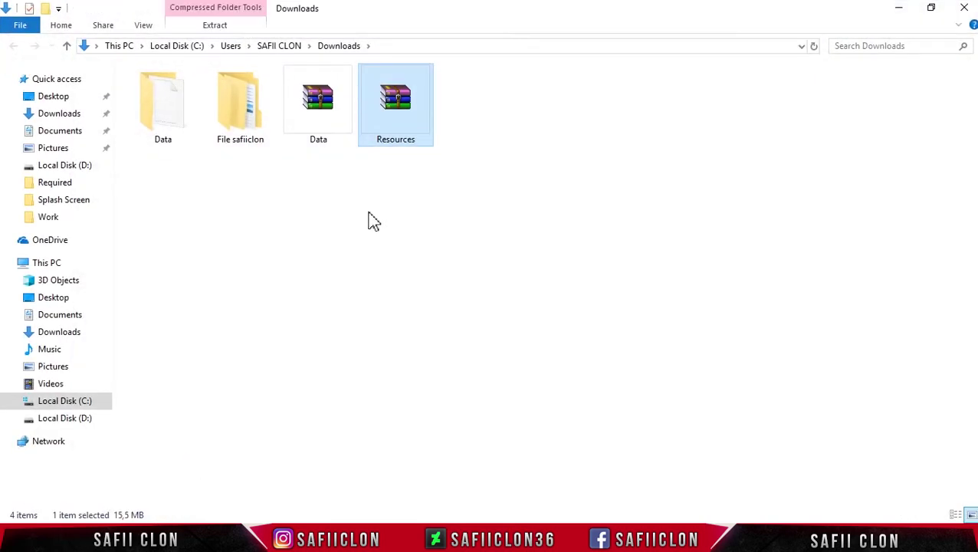
right_click(400, 115)
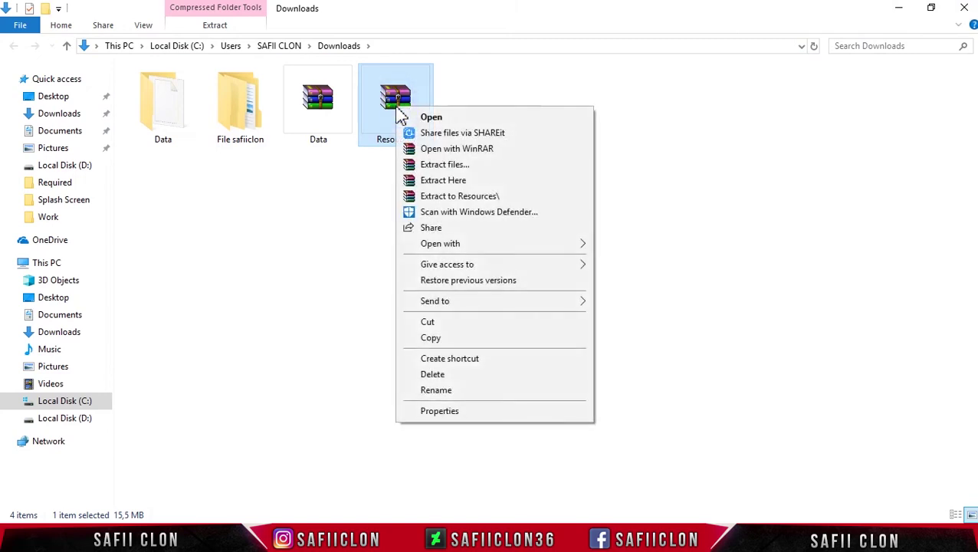
left_click(446, 165)
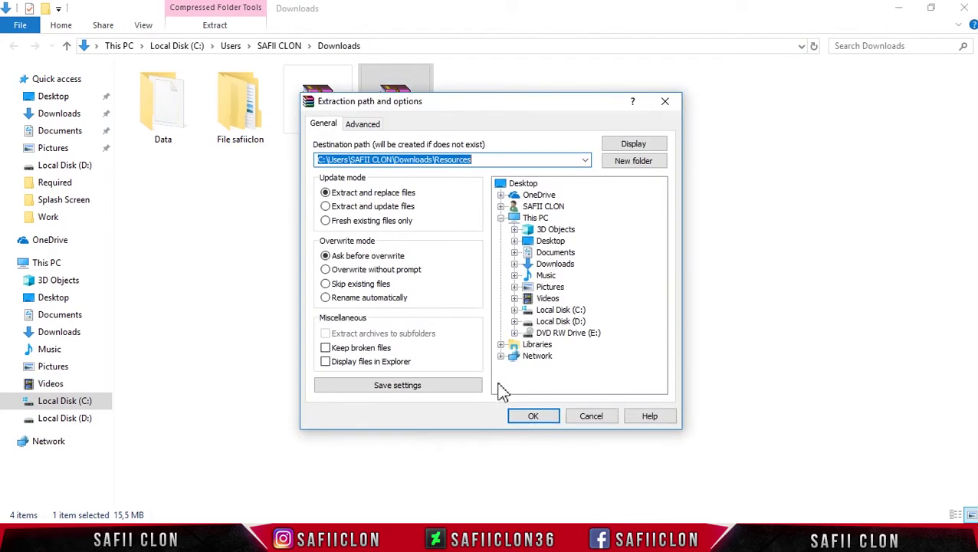
left_click(529, 420)
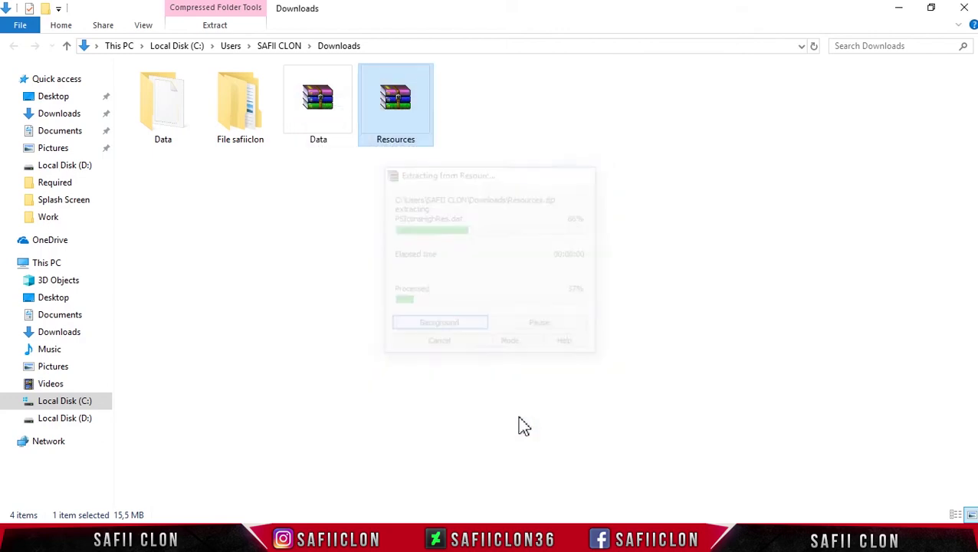
left_click(517, 421)
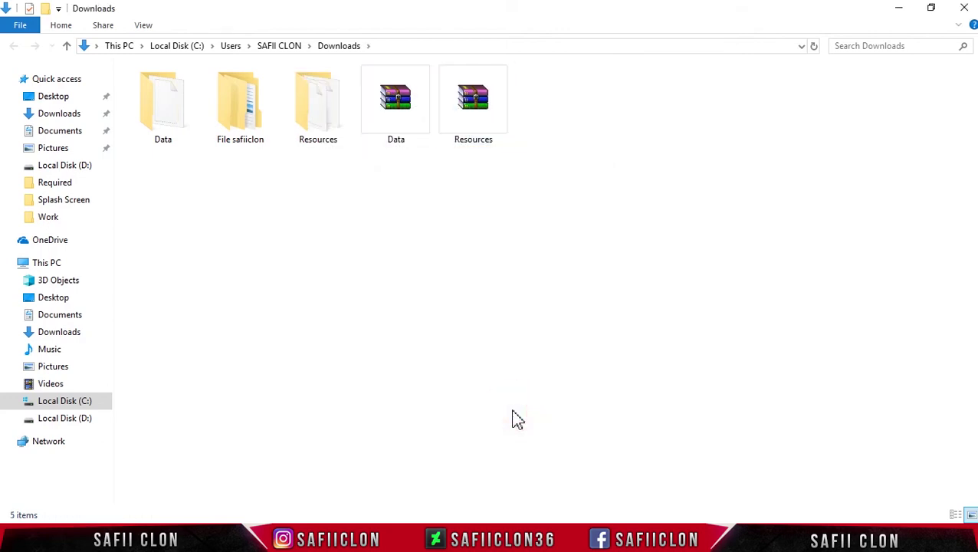
Open the Resources folder of Adobe Photoshop CC 2018 under Program Files\Adobe on Local Disk (C:)
left_click(67, 405)
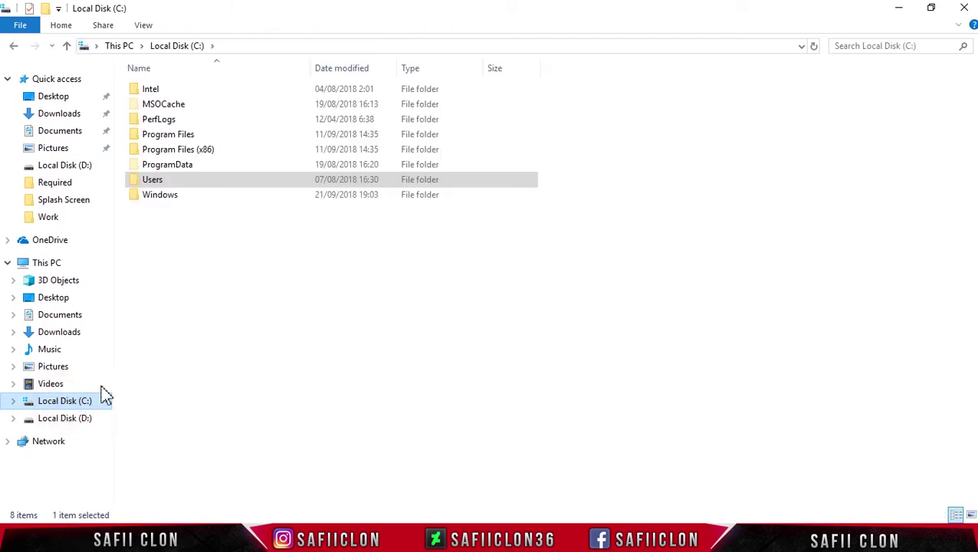
double_click(194, 136)
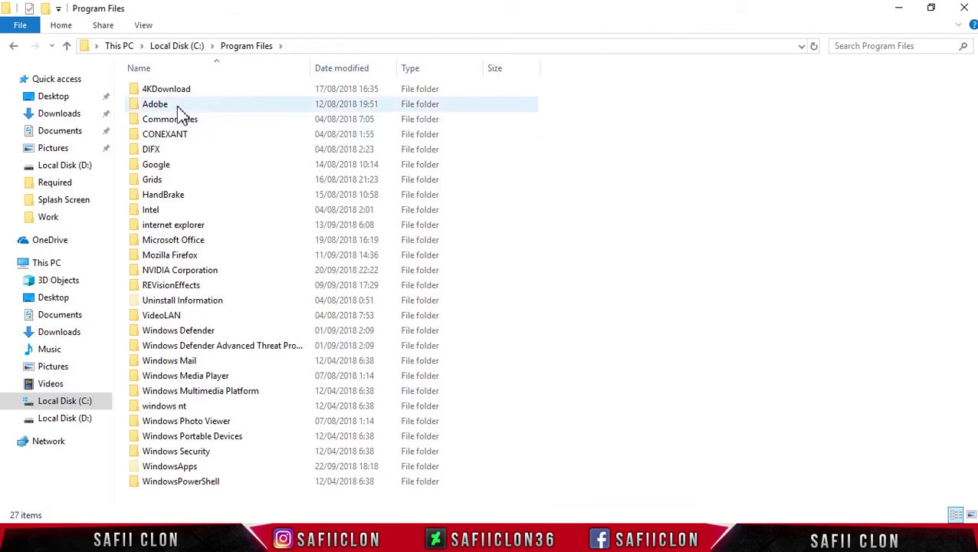
double_click(167, 108)
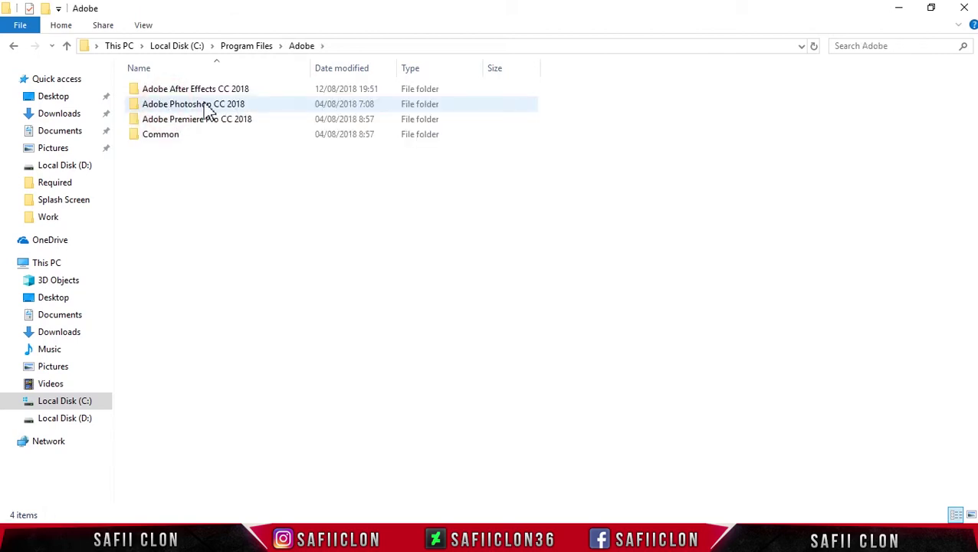
double_click(197, 106)
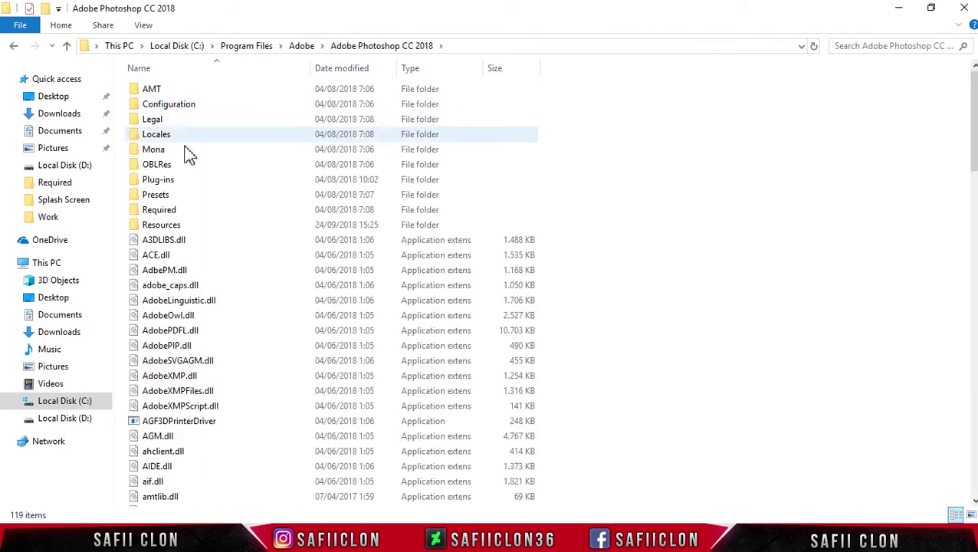
double_click(183, 226)
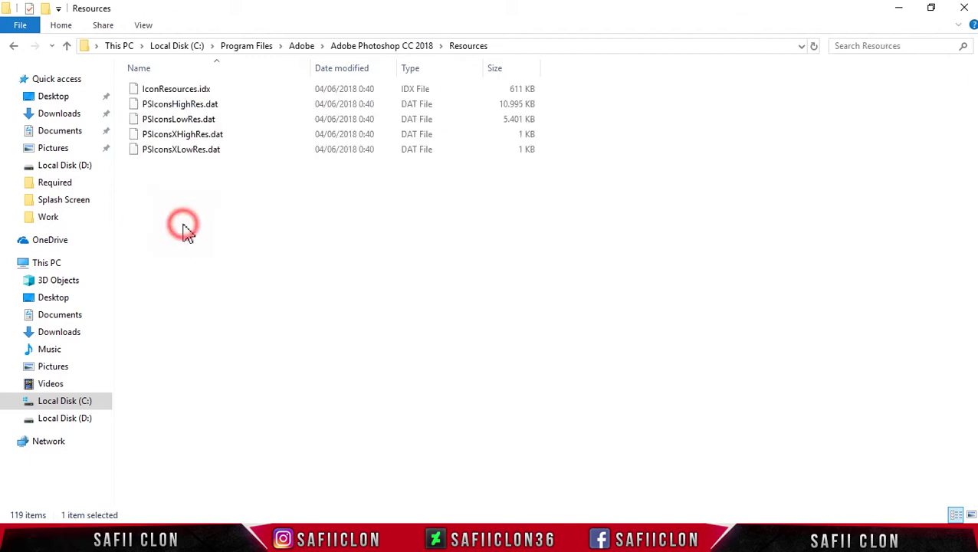
Create a new folder named BACKUP inside the Photoshop Resources folder
right_click(214, 184)
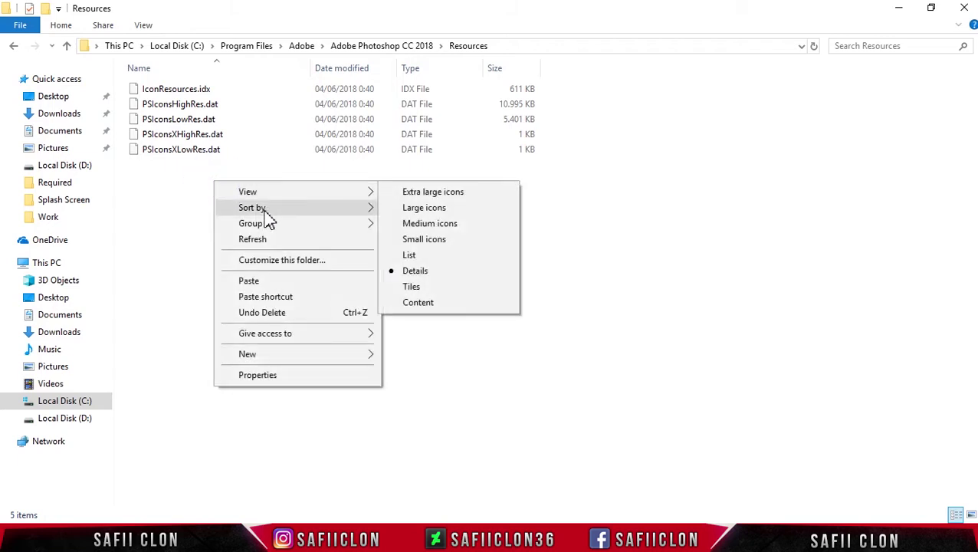
mouse_move(308, 360)
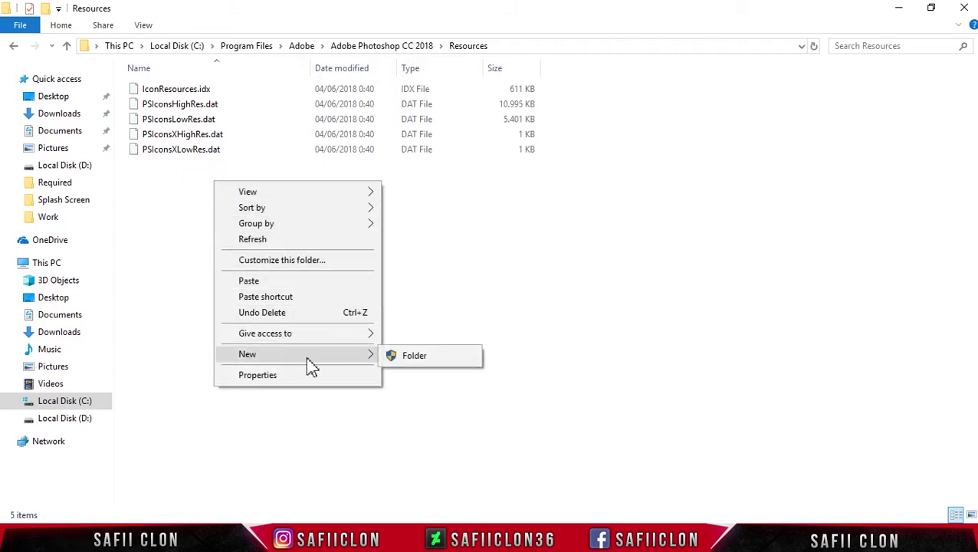
left_click(435, 360)
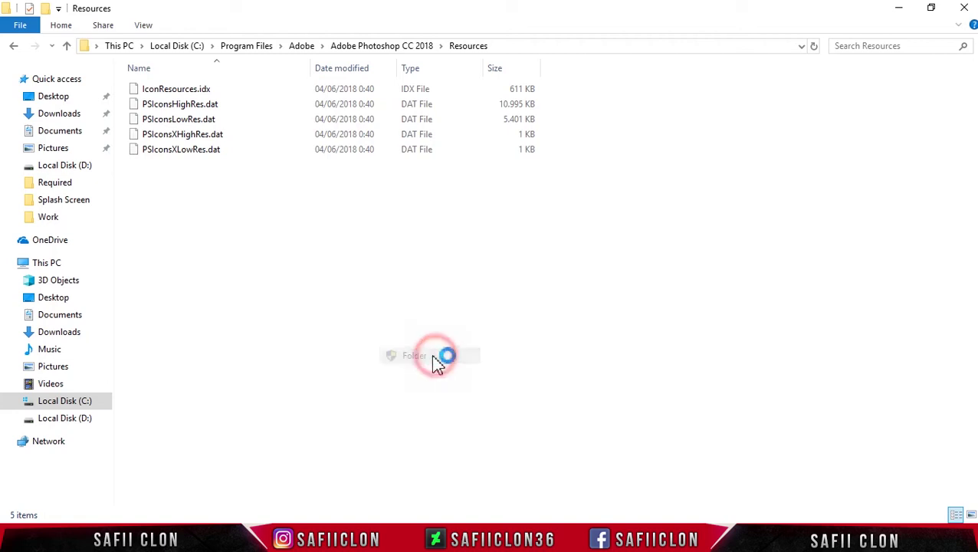
type("BA")
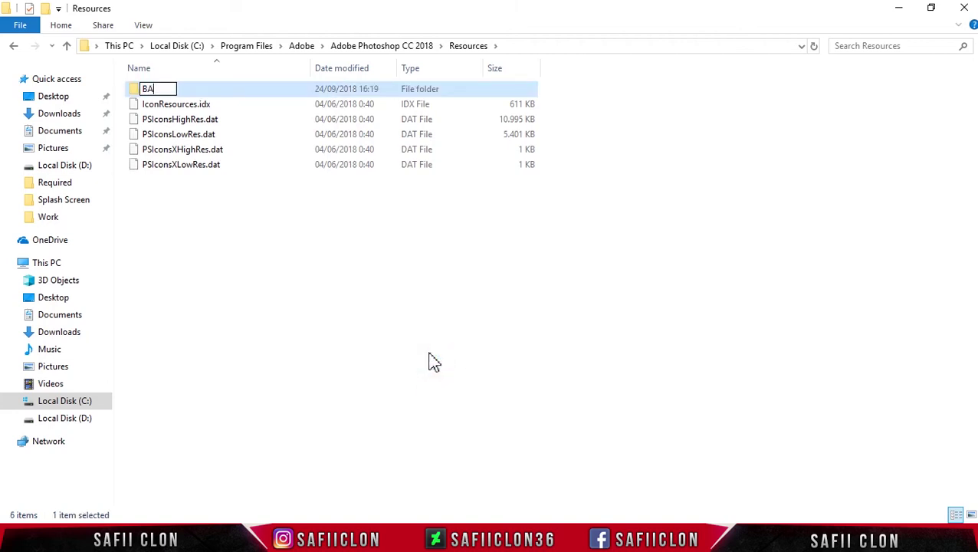
type("CKUP")
left_click(230, 89)
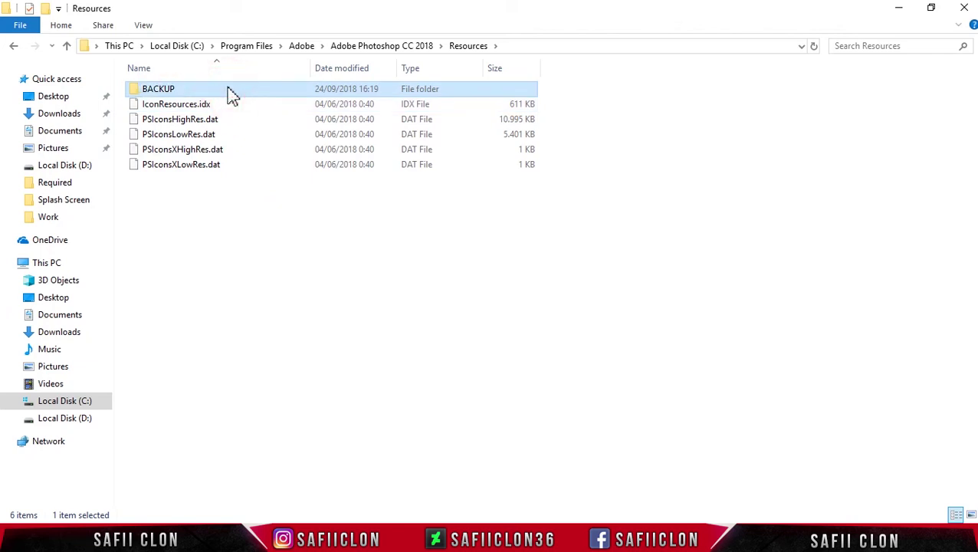
Copy IconResources.idx and the four PSIcons .dat files into the BACKUP folder, granting administrator permission for all current items
left_click(164, 234)
left_click_drag(166, 232, 247, 116)
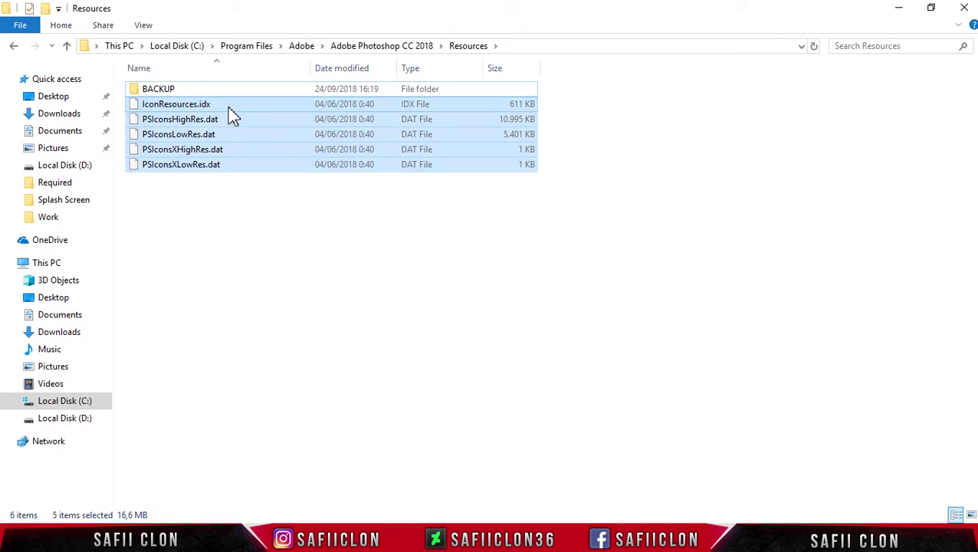
right_click(228, 110)
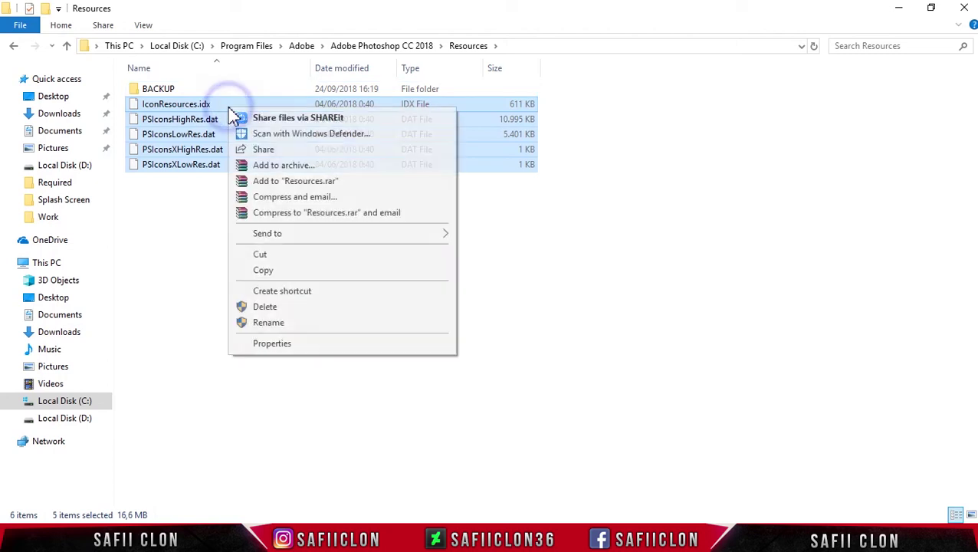
left_click(268, 270)
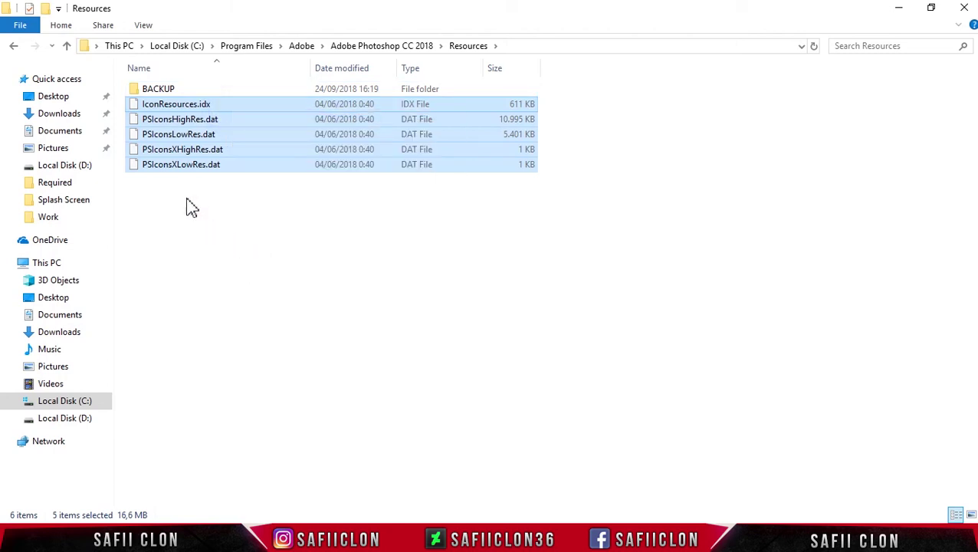
left_click(198, 90)
double_click(197, 90)
right_click(253, 169)
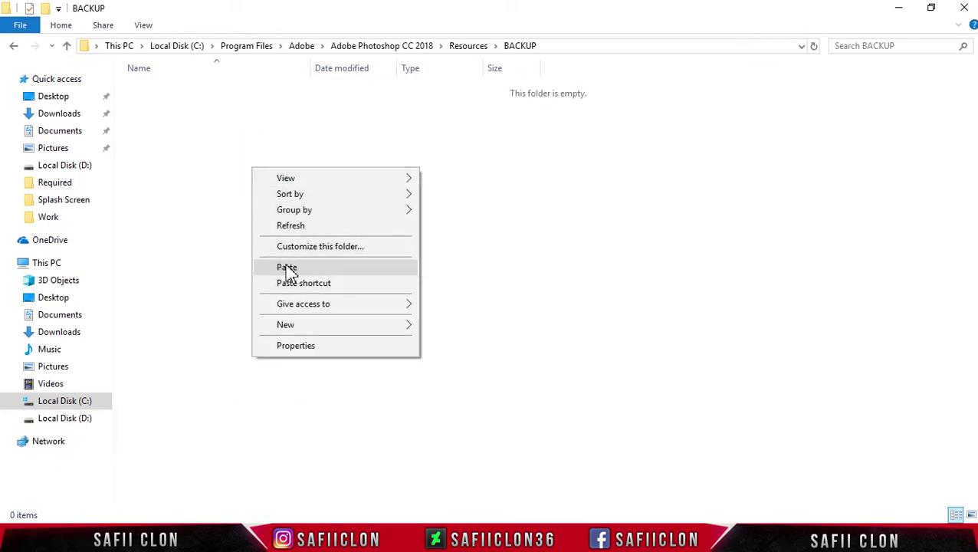
left_click(288, 267)
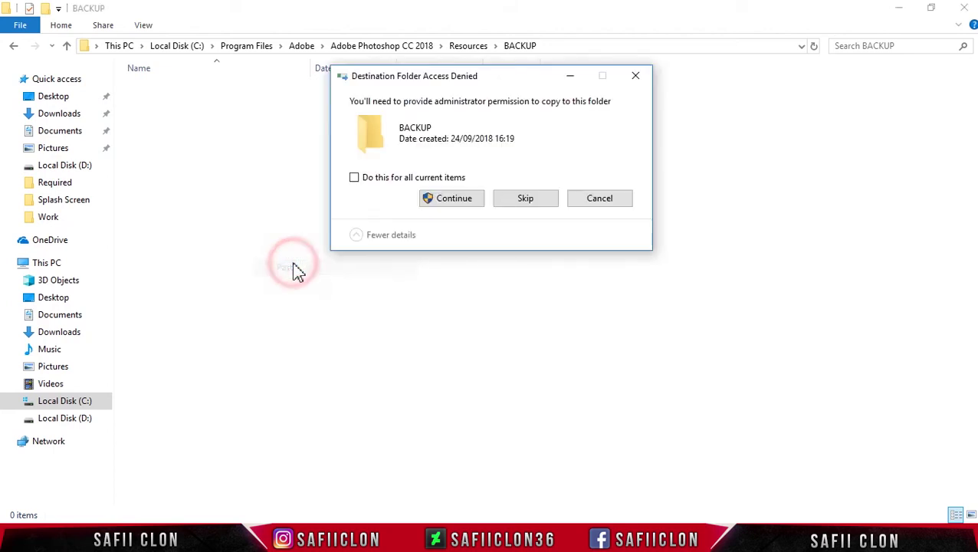
left_click(386, 183)
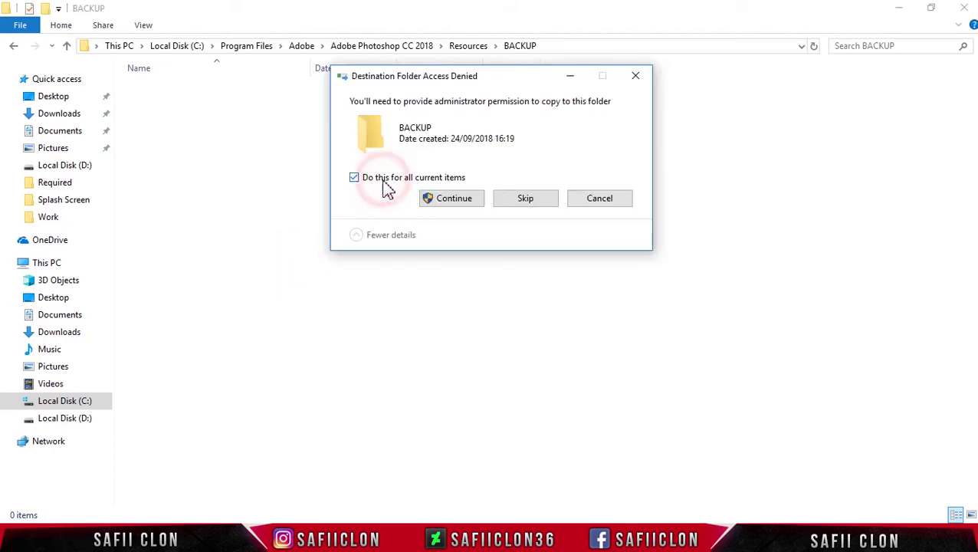
left_click(451, 201)
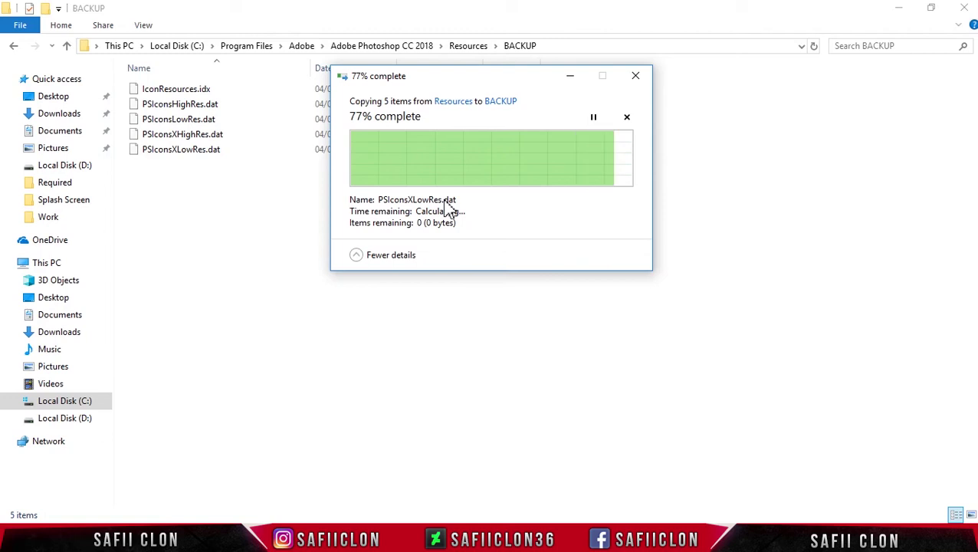
left_click(354, 220)
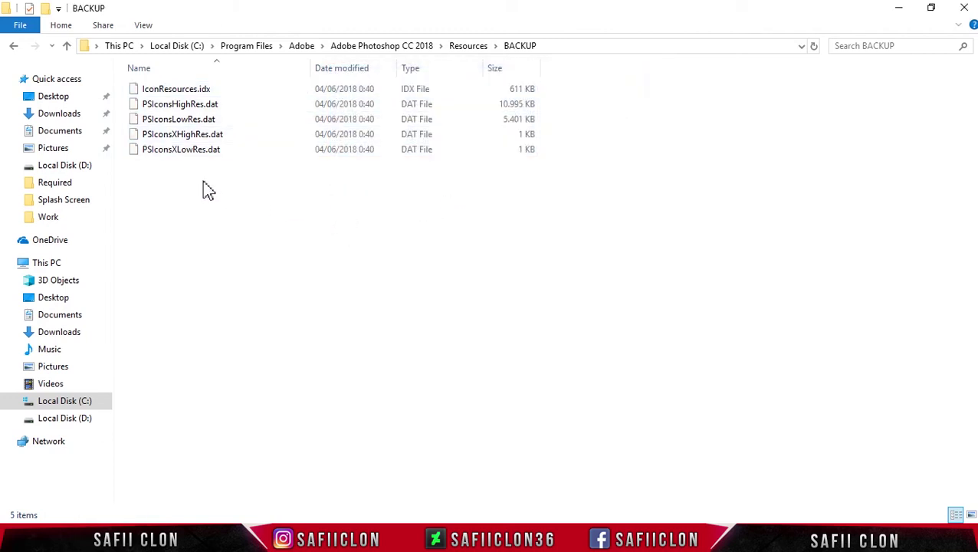
Copy IconResources.idx, PSIconsHighRes.dat and PSIconsLowRes.dat from the extracted Resources folder in Downloads
left_click(63, 115)
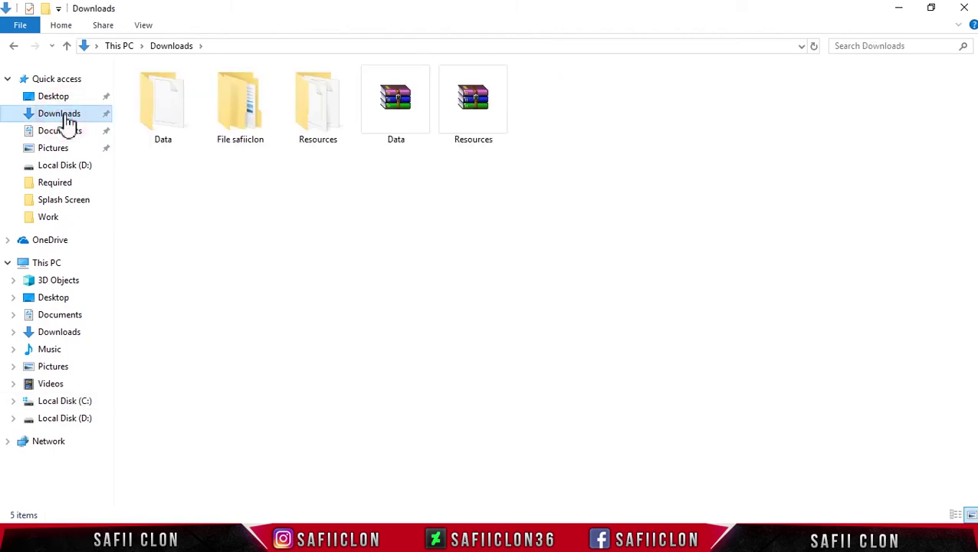
double_click(322, 110)
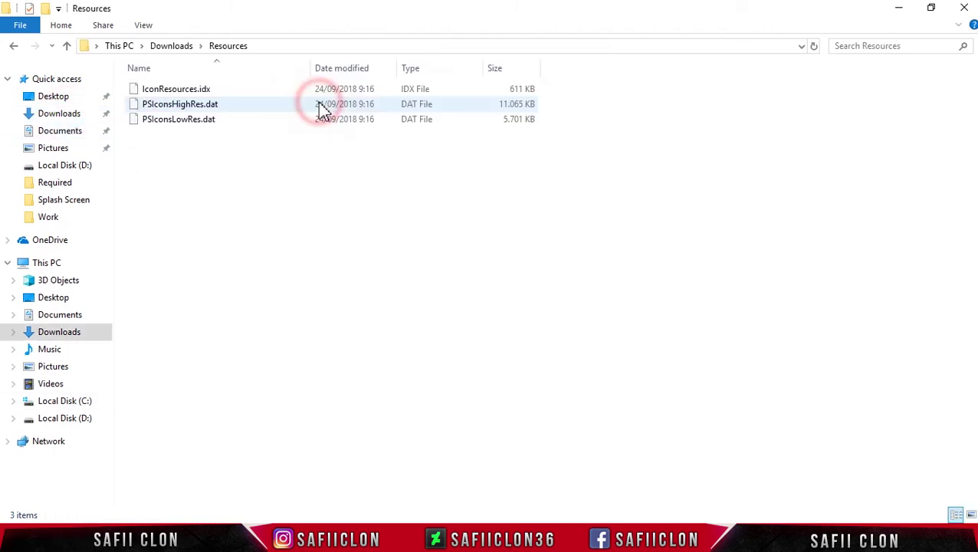
left_click(153, 186)
left_click_drag(155, 186, 243, 85)
right_click(221, 92)
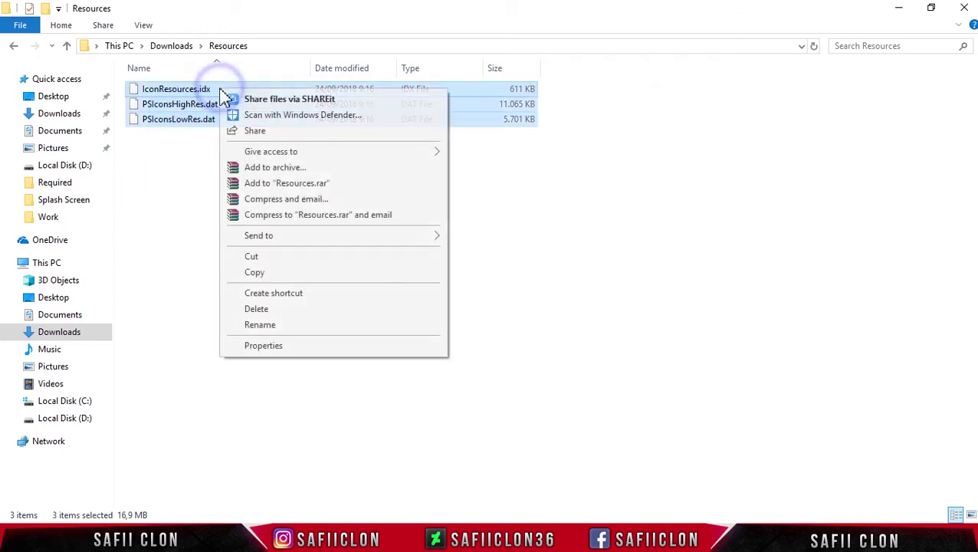
left_click(264, 279)
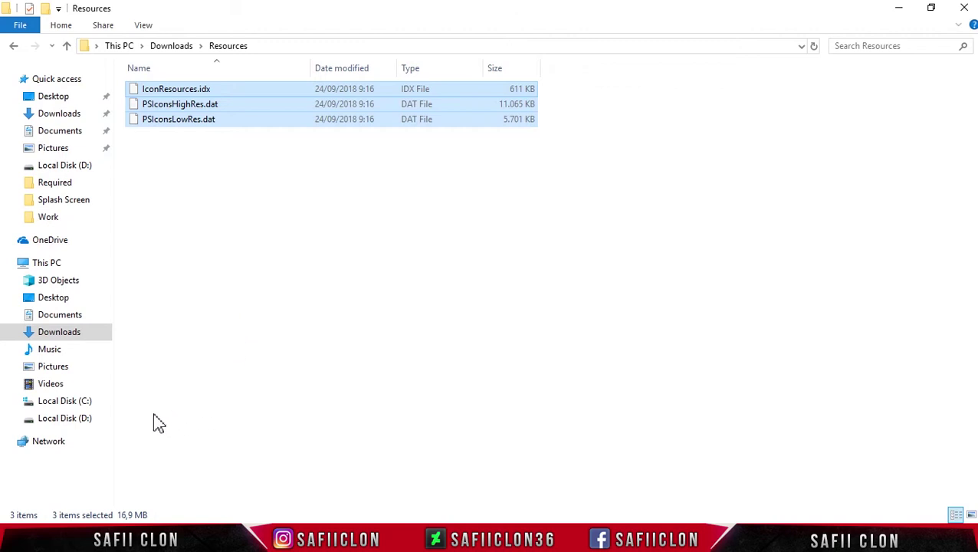
Go to the Resources folder of Adobe Photoshop CC 2018 in Program Files\Adobe on Local Disk (C:)
left_click(57, 269)
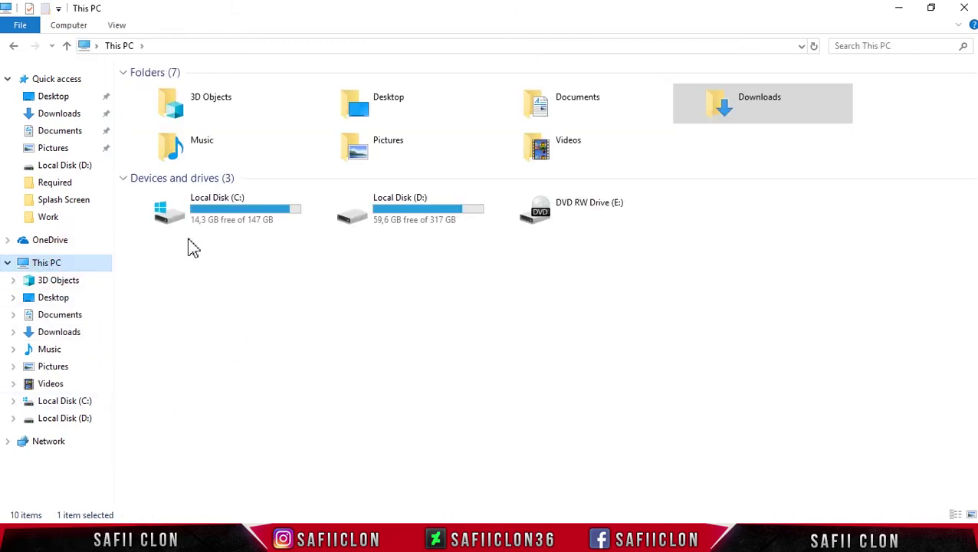
double_click(232, 216)
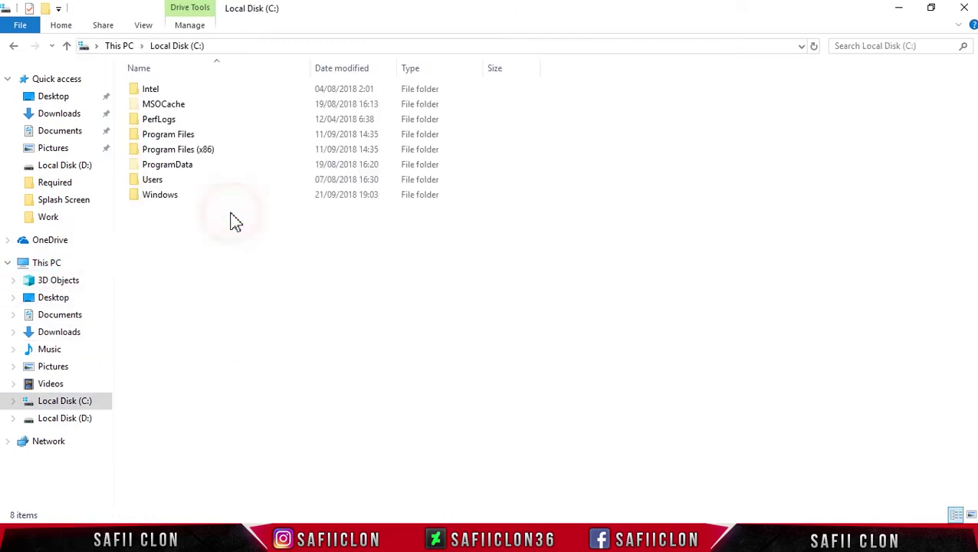
double_click(188, 135)
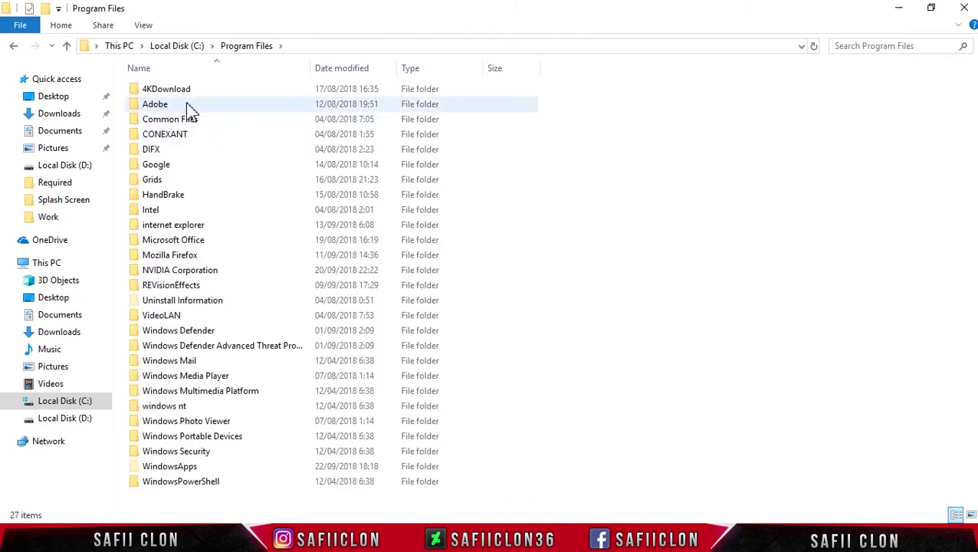
double_click(167, 103)
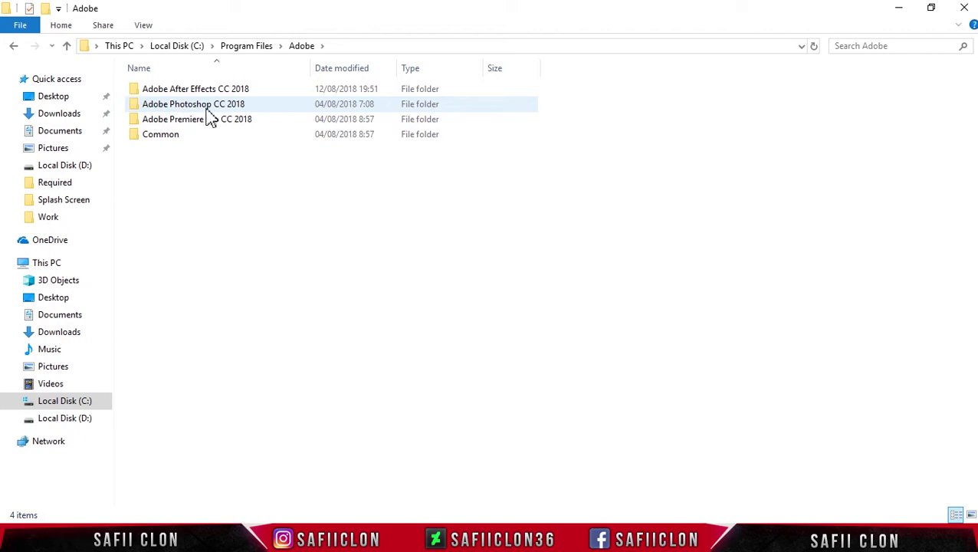
double_click(204, 106)
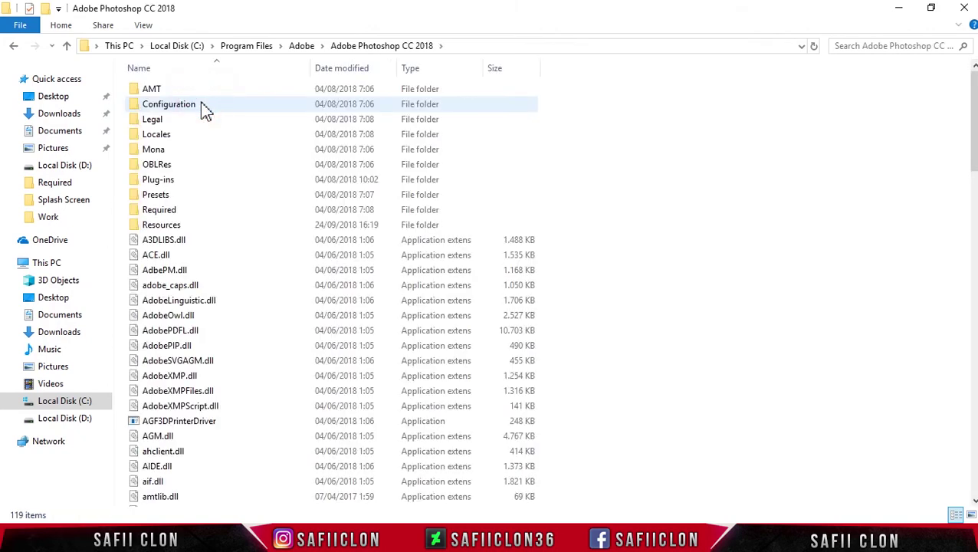
double_click(177, 224)
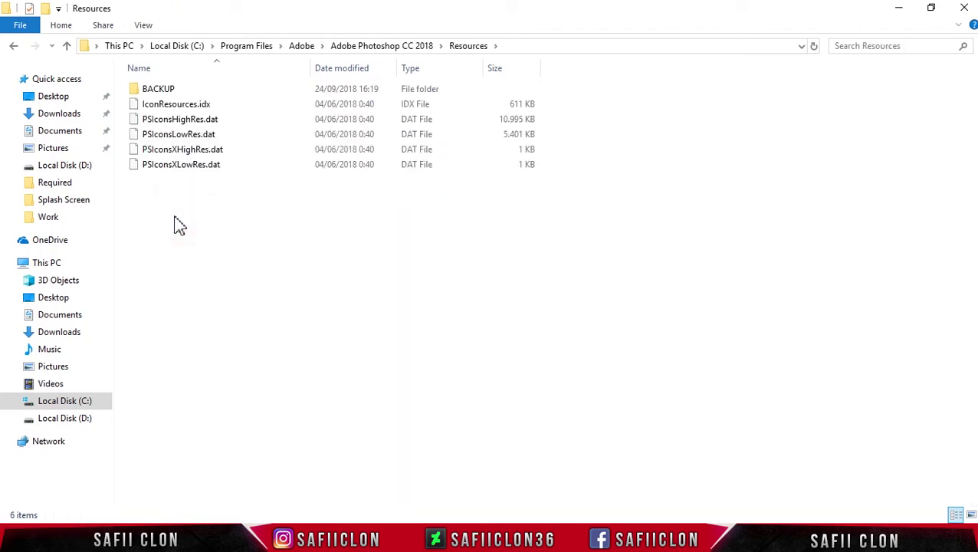
Paste the three copied files into Photoshop's Resources folder, replacing the existing ones and granting administrator permission for all current items
right_click(248, 258)
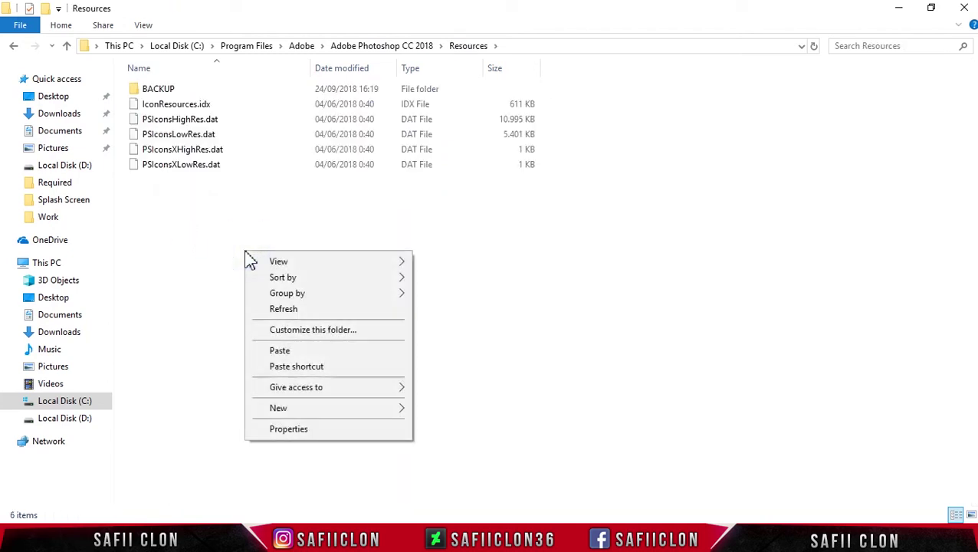
left_click(292, 350)
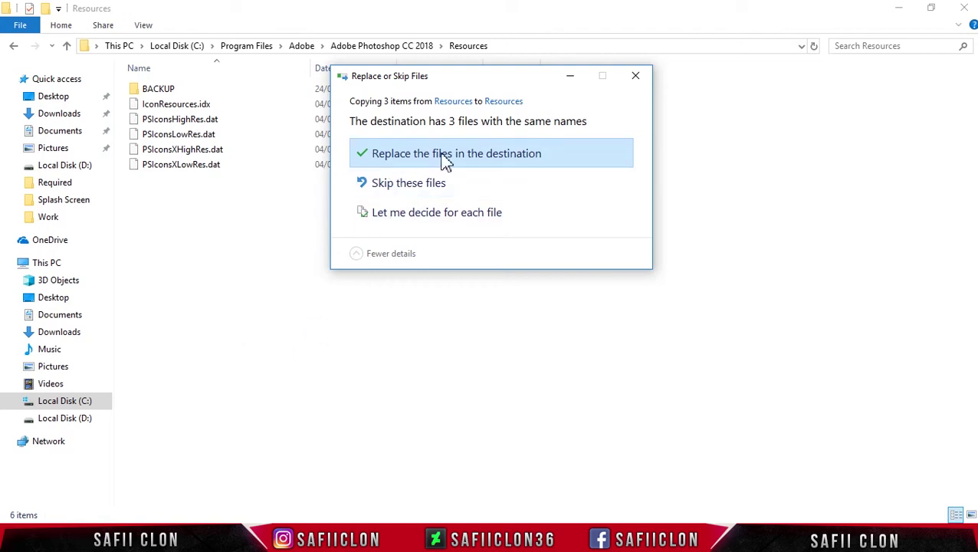
left_click(432, 156)
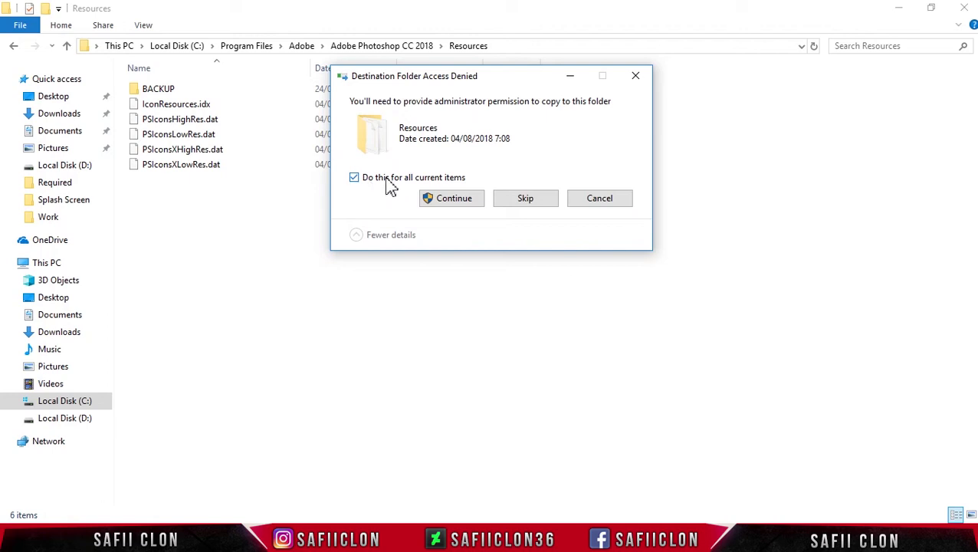
left_click(453, 204)
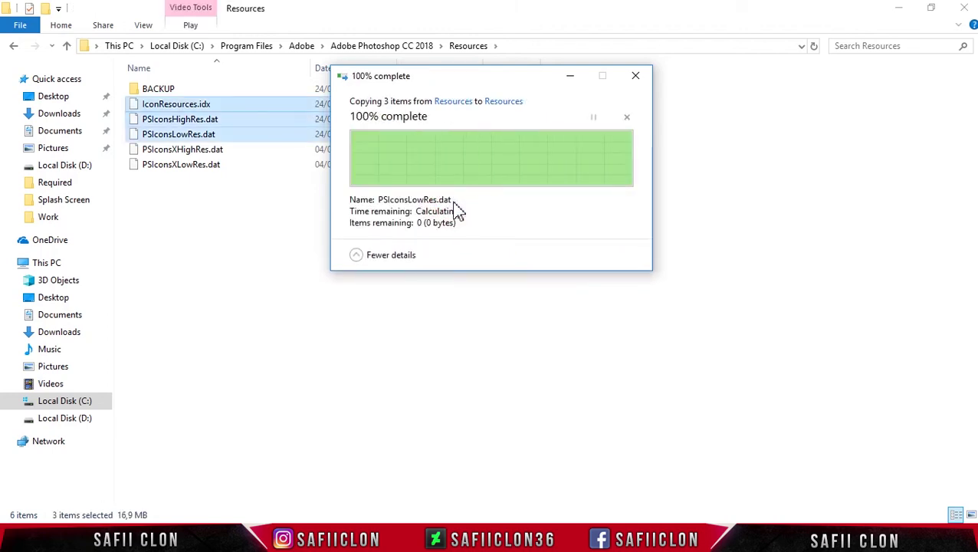
left_click(381, 286)
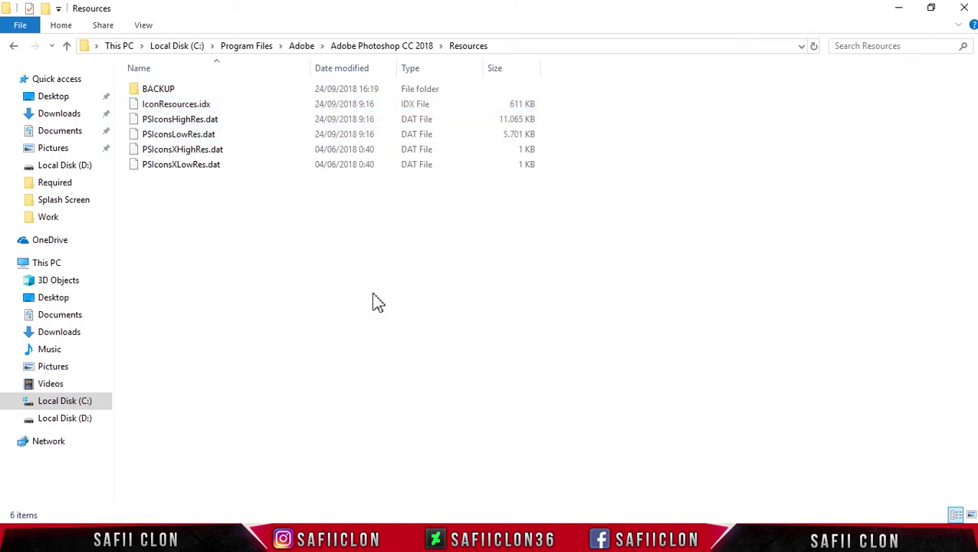
Minimize all open windows and launch Adobe Photoshop CC 2018 from the desktop to check its splash screen
left_click(903, 11)
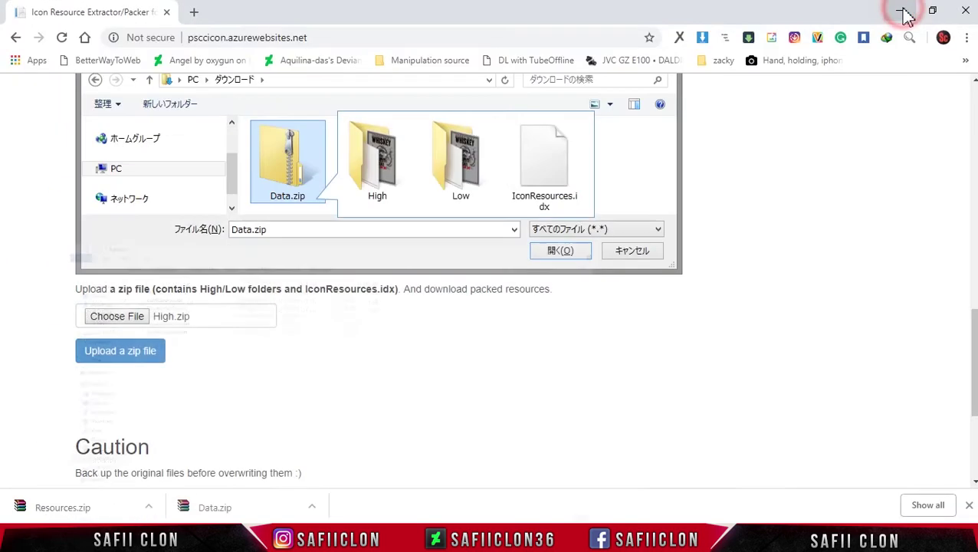
left_click(902, 9)
left_click(902, 9)
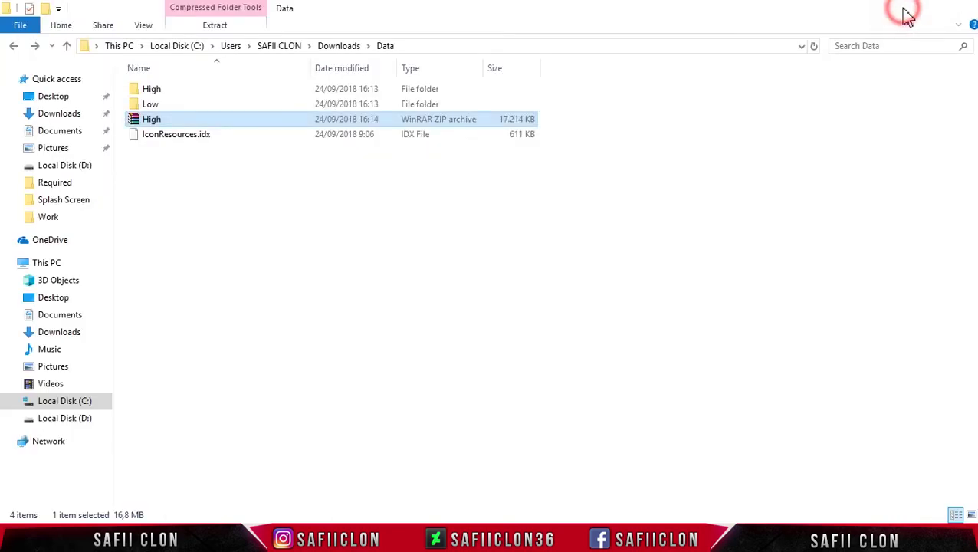
left_click(902, 9)
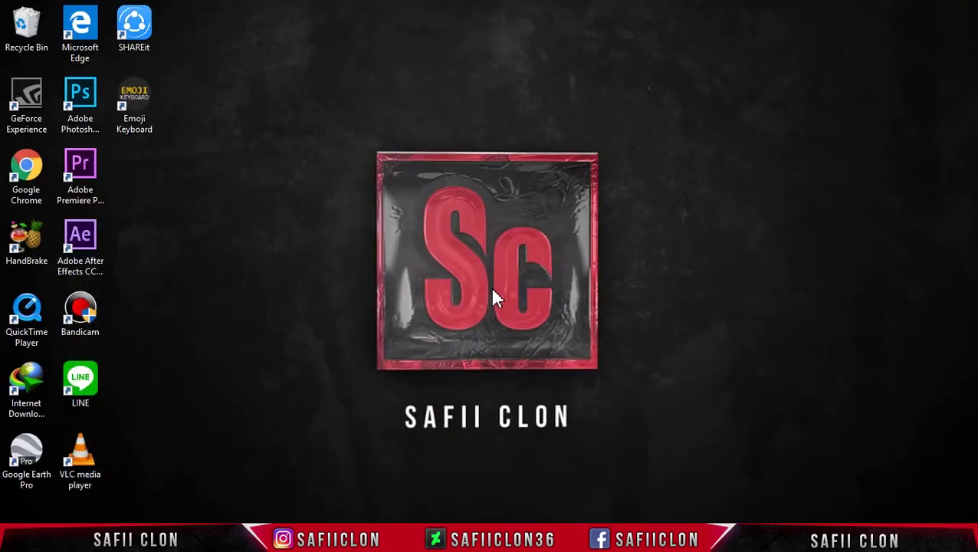
left_click(78, 92)
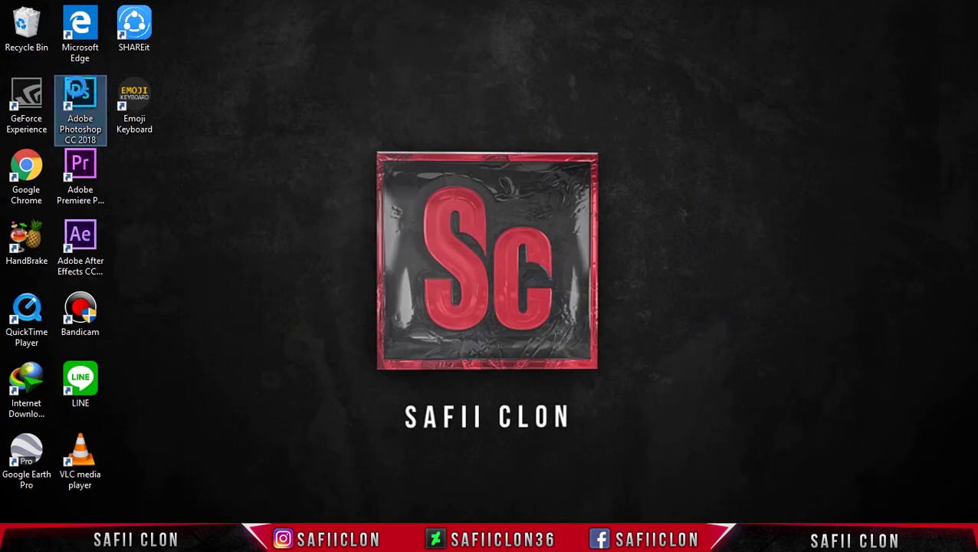
right_click(77, 86)
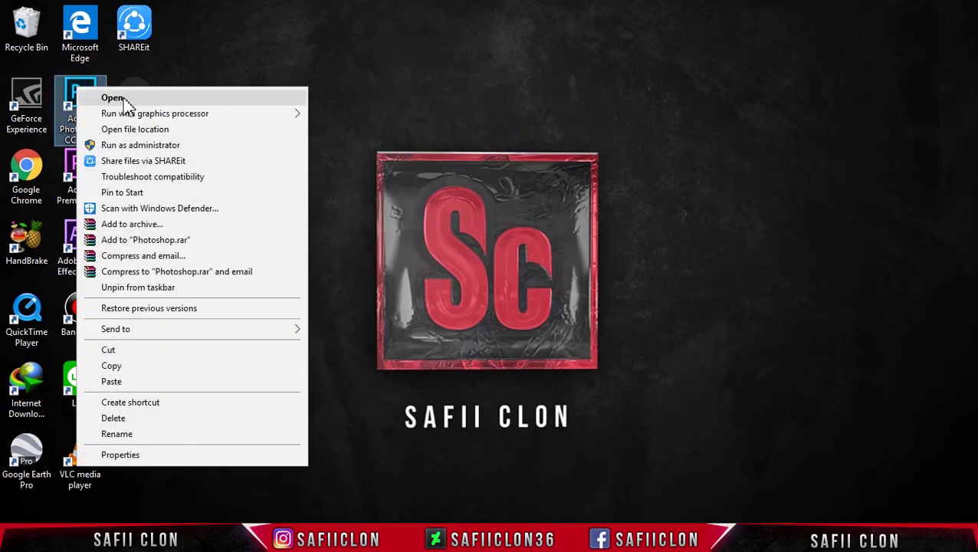
left_click(125, 100)
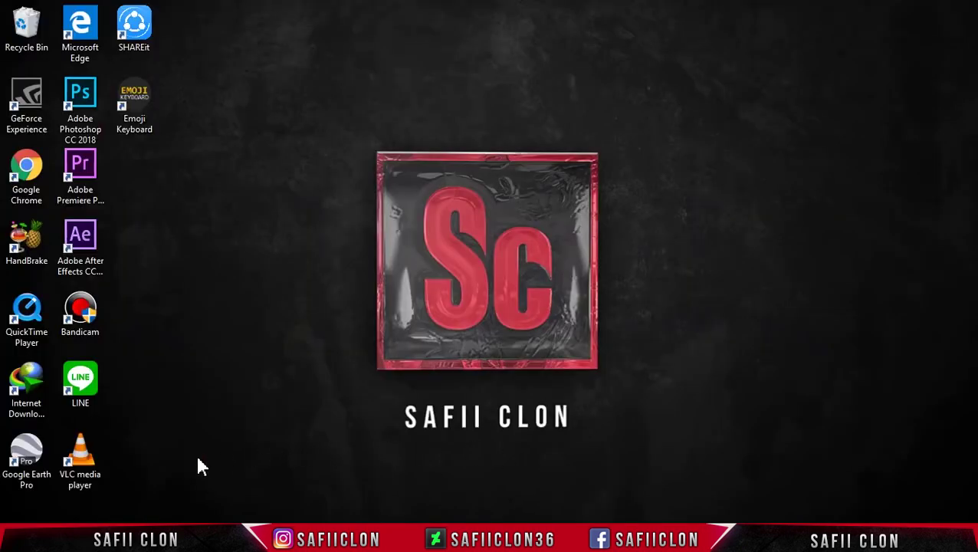
Return to File Explorer and open the Required folder of Adobe Photoshop CC 2018 under C:\Program Files\Adobe
mouse_move(232, 541)
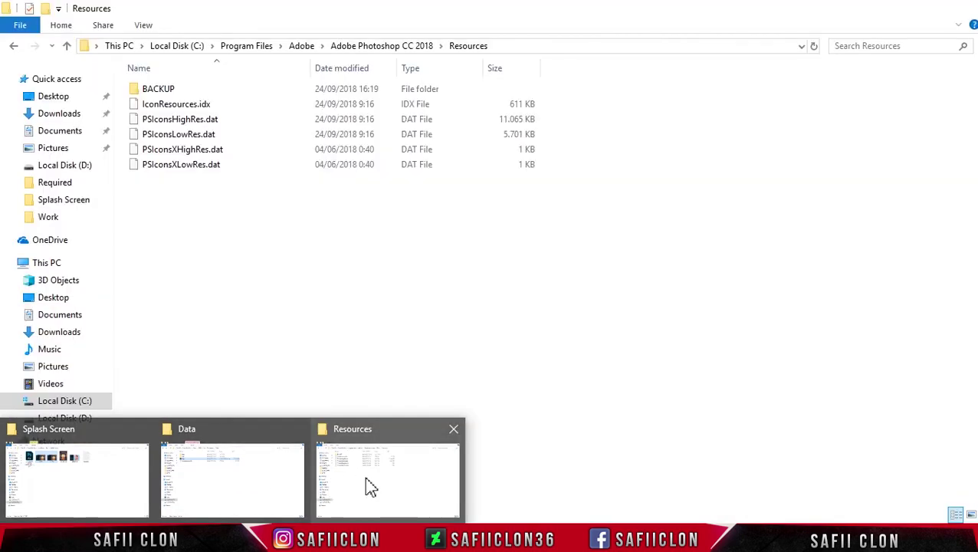
left_click(365, 478)
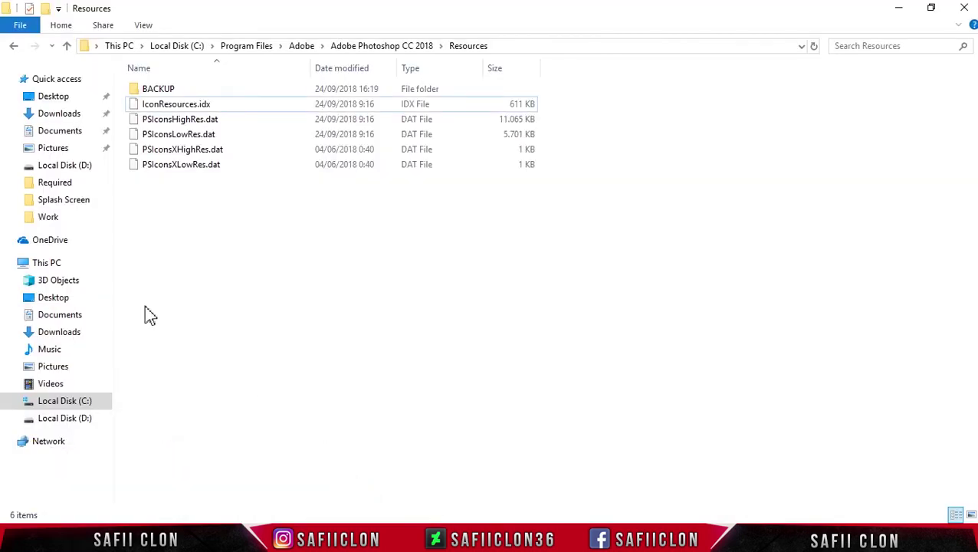
left_click(64, 266)
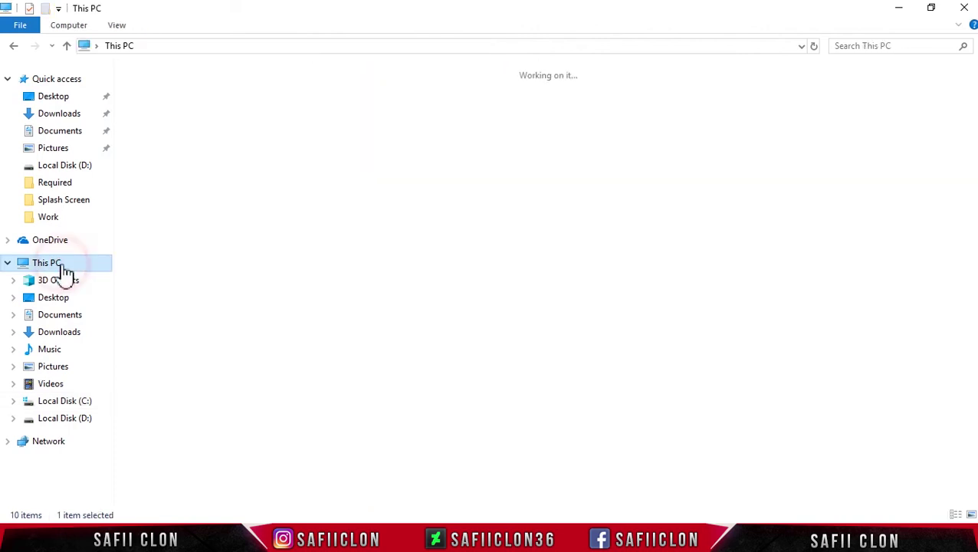
double_click(240, 218)
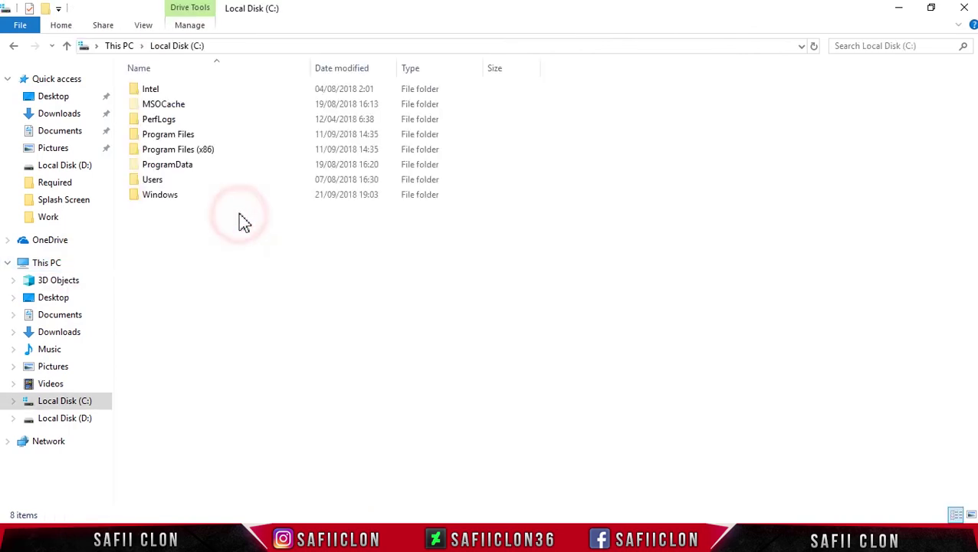
double_click(173, 135)
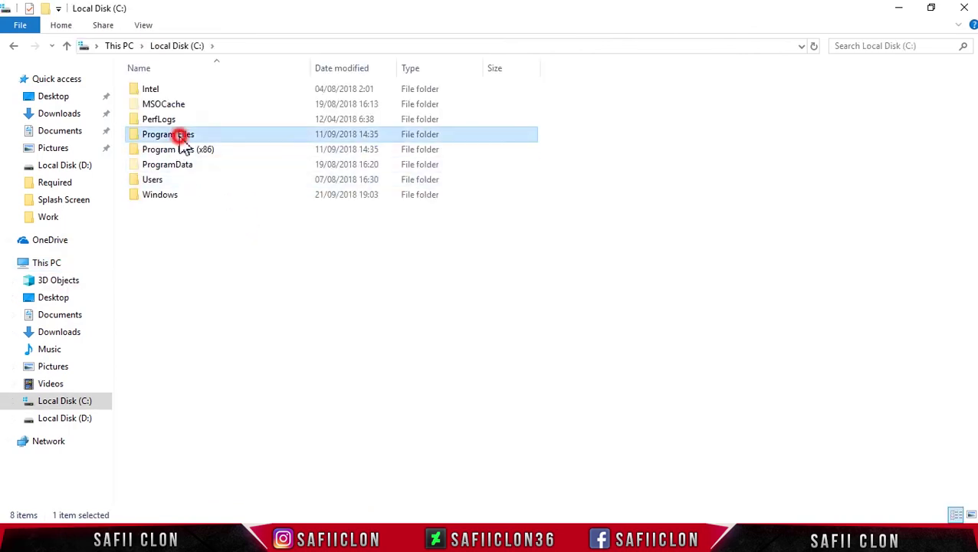
double_click(162, 106)
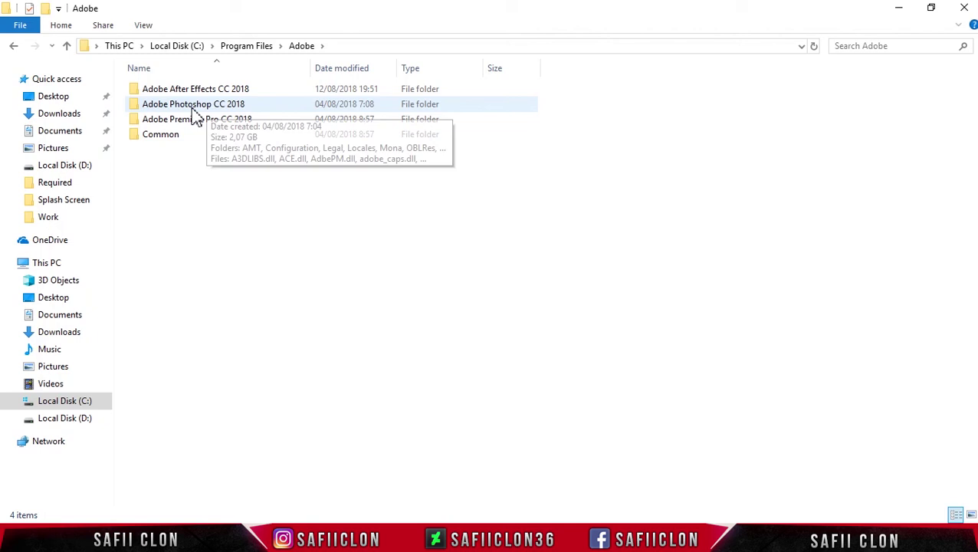
double_click(196, 107)
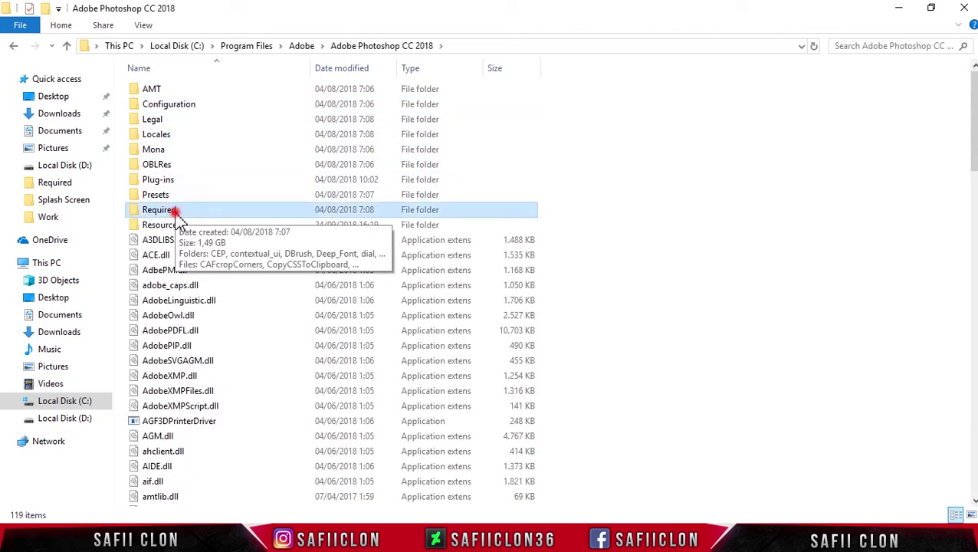
double_click(174, 212)
Copy the UIColors text document from Photoshop's Required folder
scroll(835, 95, "down", 12)
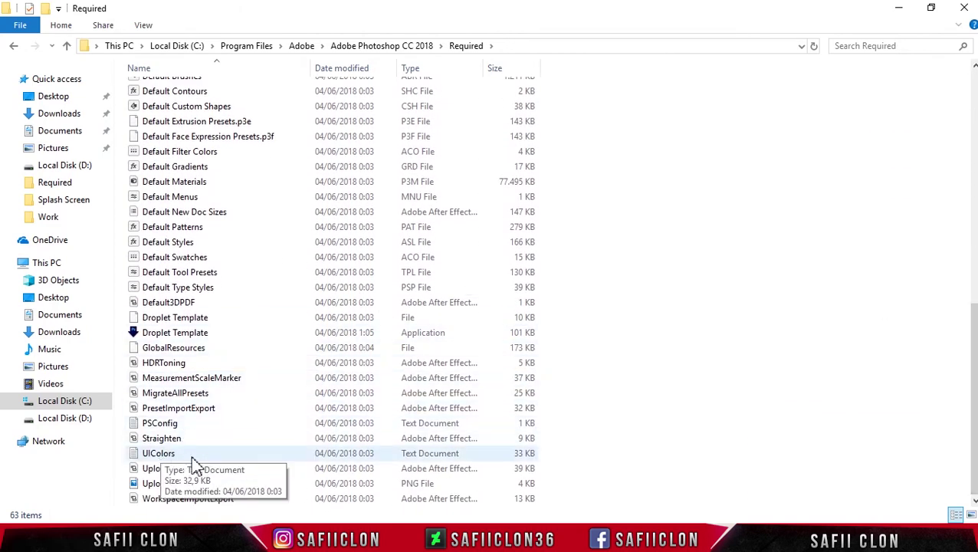
left_click(167, 459)
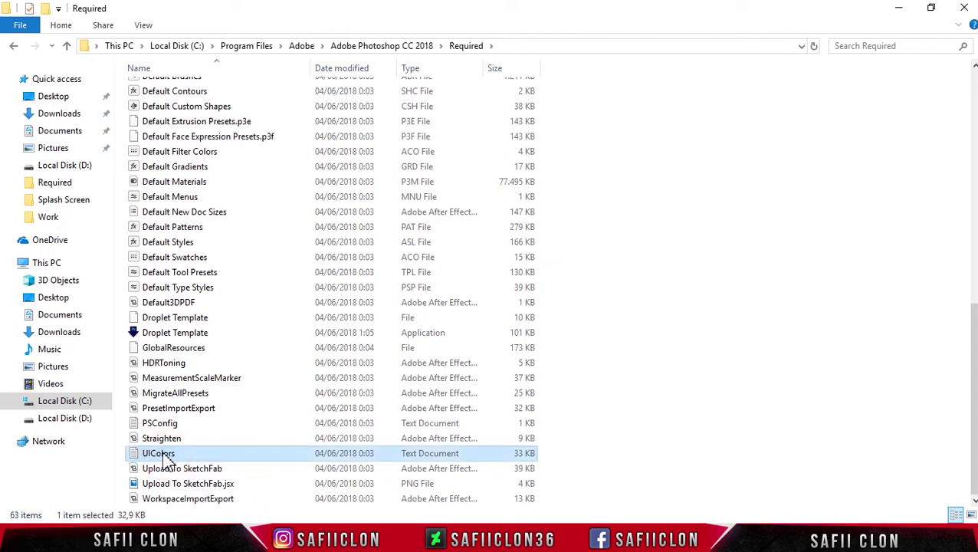
right_click(163, 455)
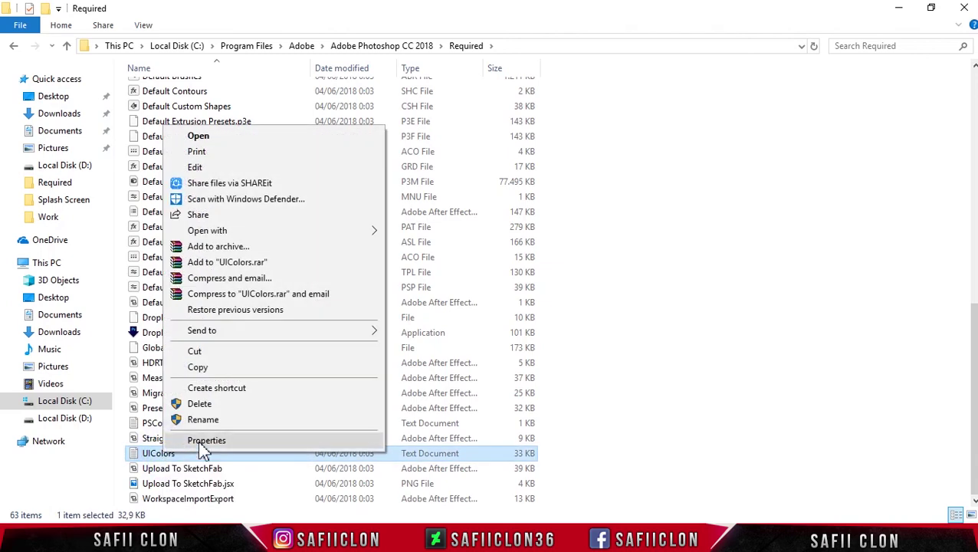
left_click(198, 368)
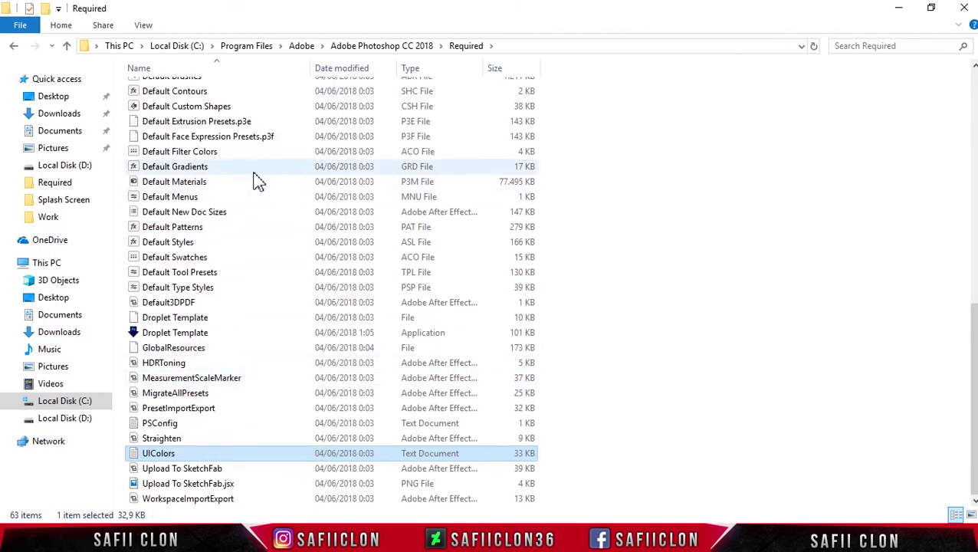
Paste the copied UIColors file into the BACKUP folder inside Photoshop's Resources folder, granting administrator permission
left_click(391, 46)
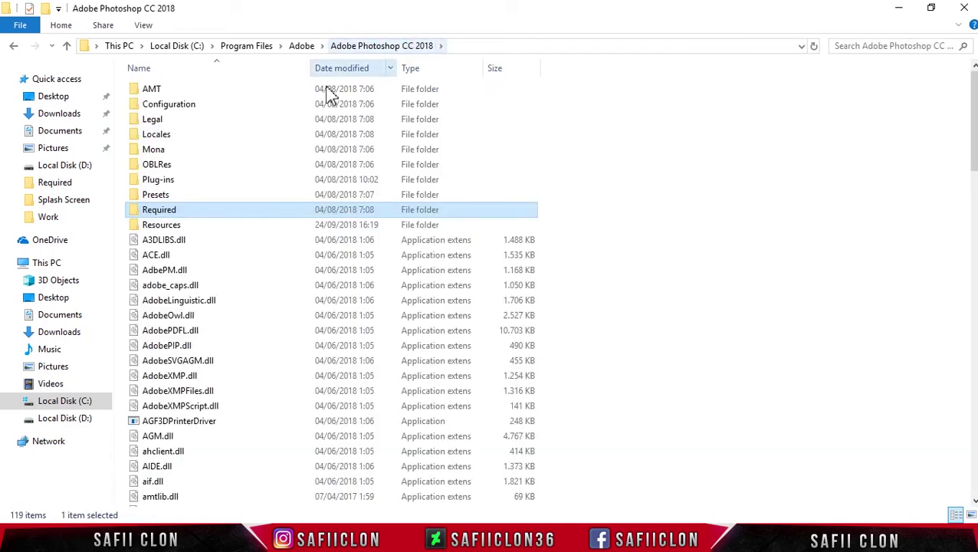
double_click(175, 226)
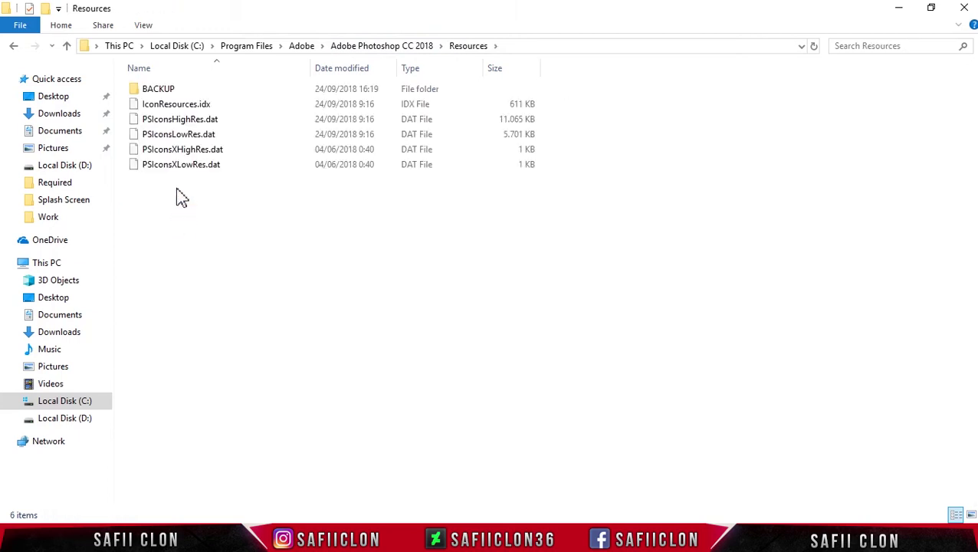
double_click(183, 91)
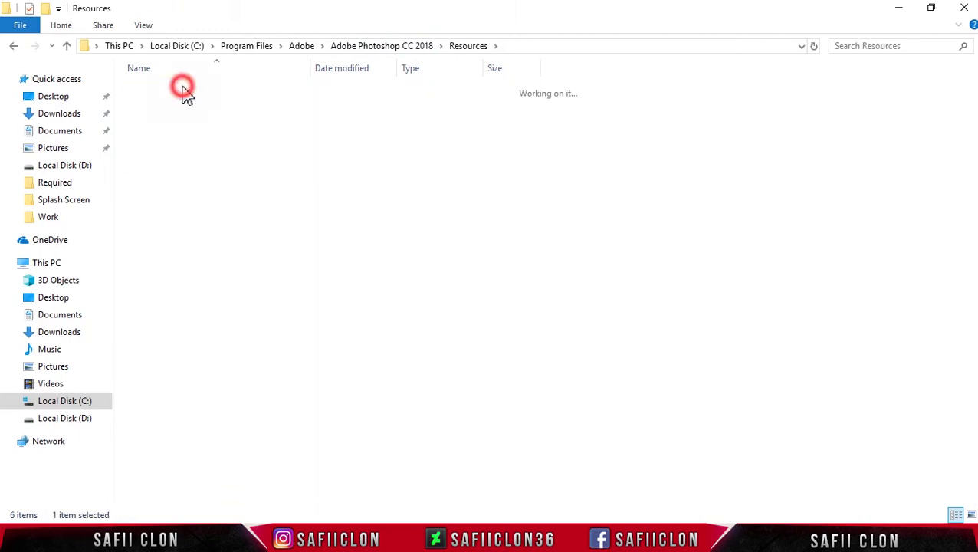
right_click(210, 230)
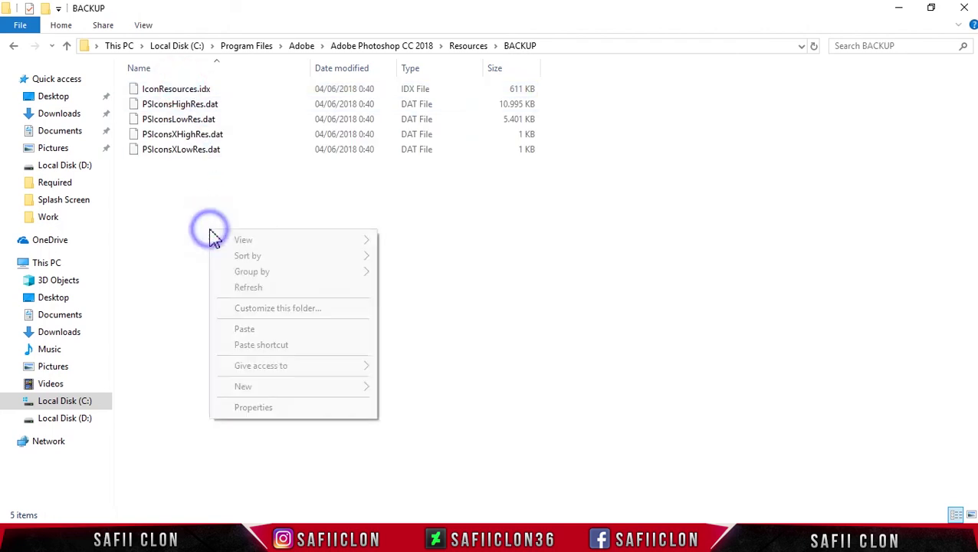
left_click(268, 331)
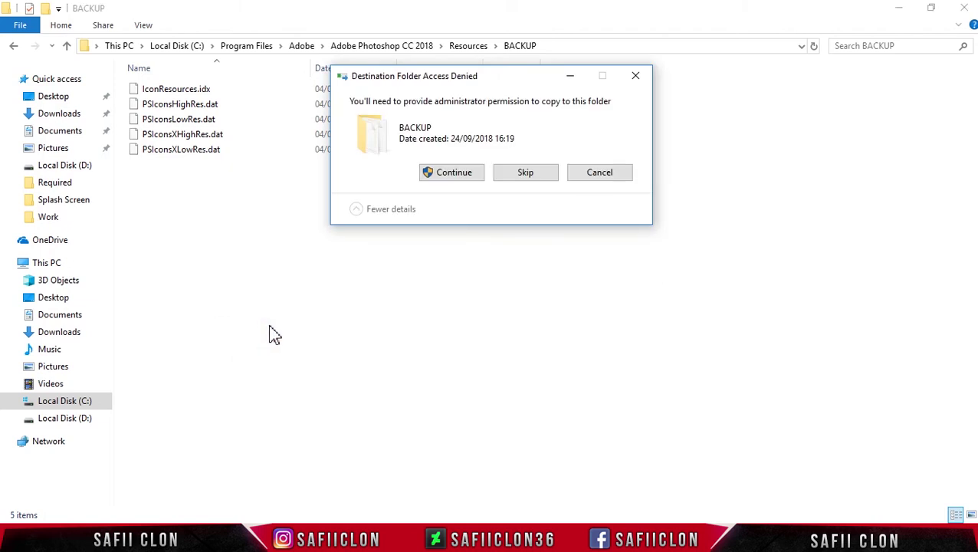
left_click(452, 178)
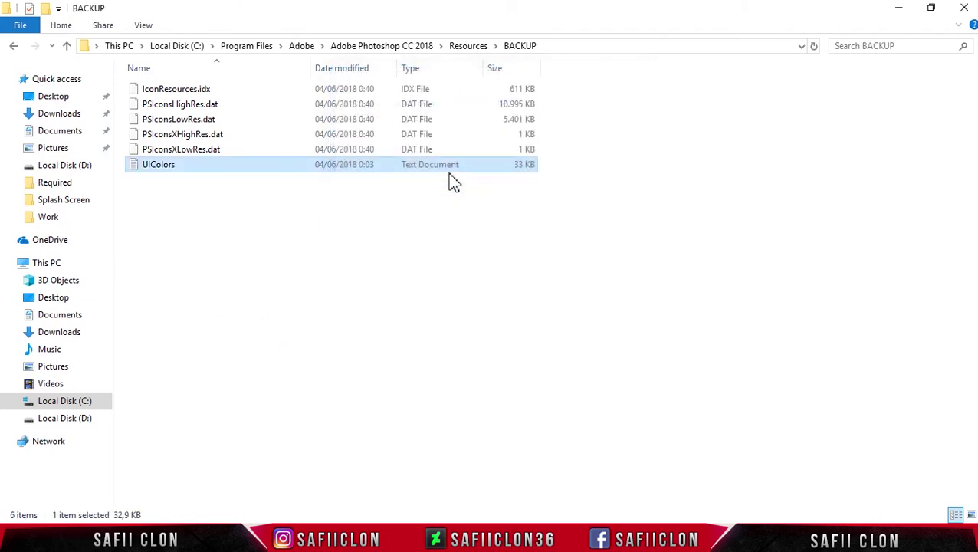
left_click(214, 219)
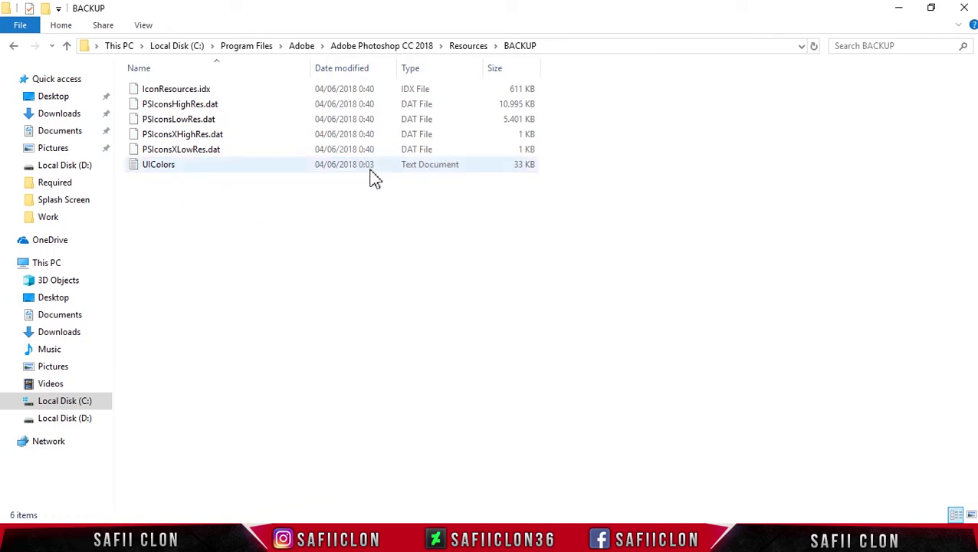
Go back to Photoshop's Required folder and open the UIColors text document
left_click(470, 48)
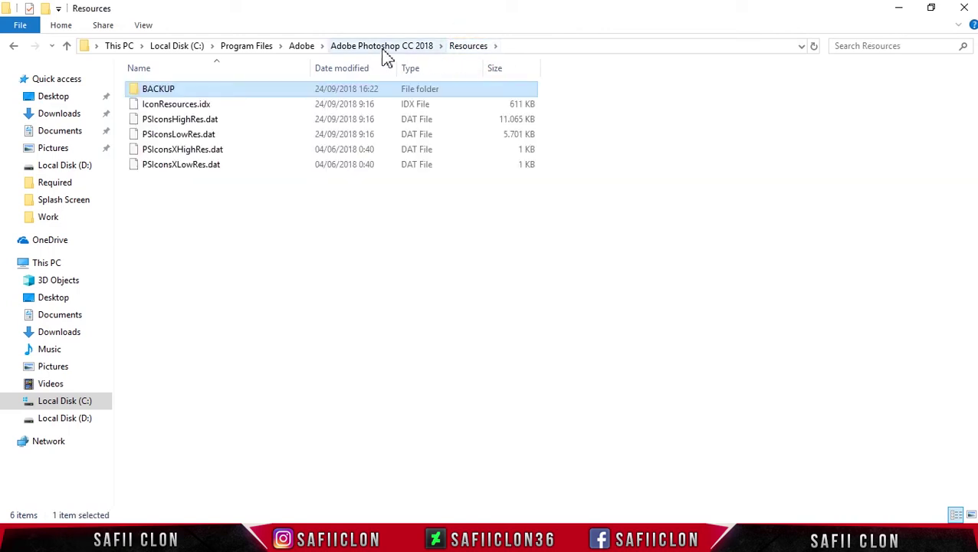
left_click(384, 47)
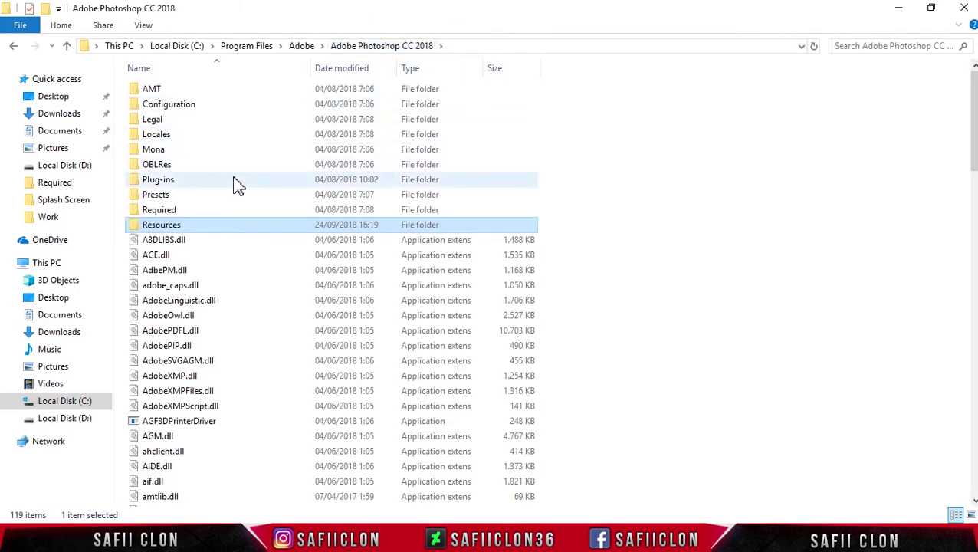
double_click(172, 217)
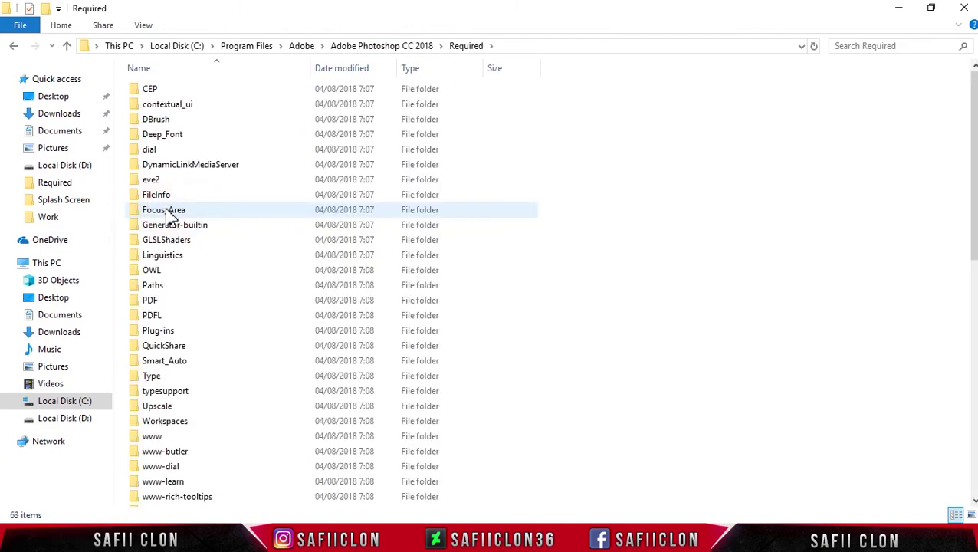
scroll(168, 217, "down", 3)
scroll(169, 217, "down", 3)
left_click_drag(970, 236, 970, 376)
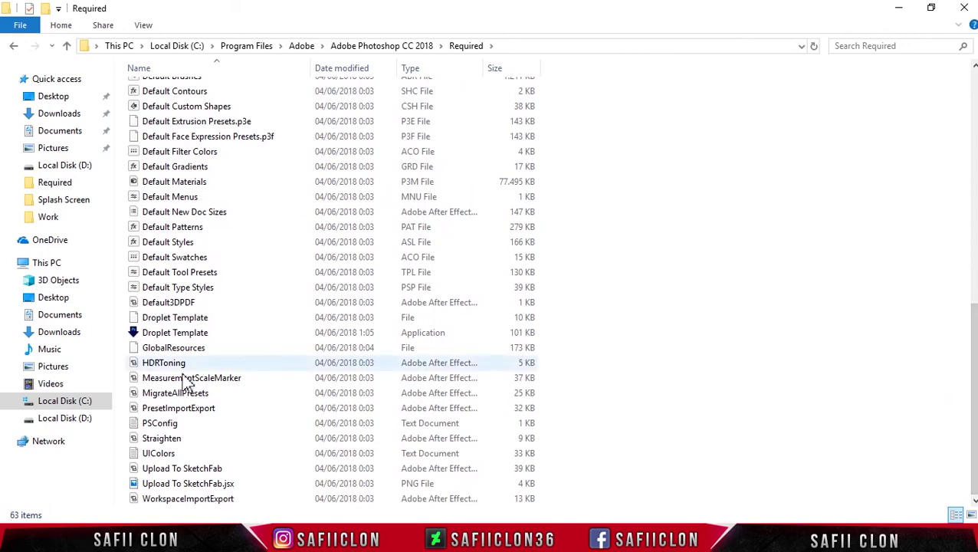
right_click(171, 456)
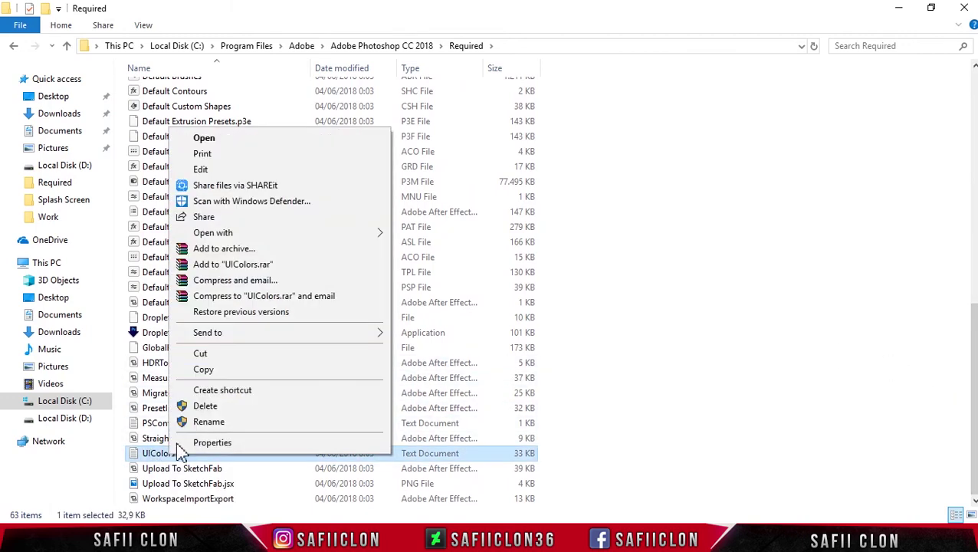
left_click(217, 141)
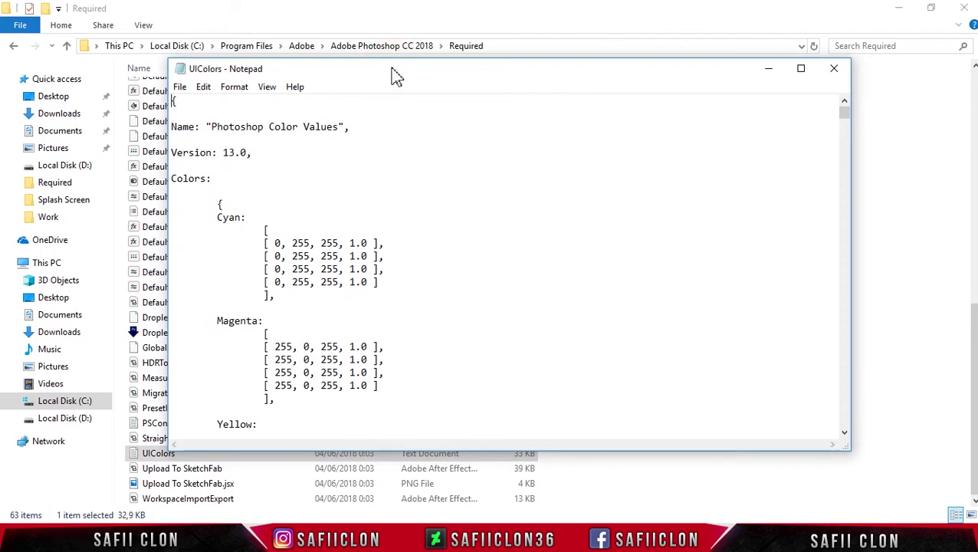
Search the UIColors document for "Splashbox" and close the search dialog at the first match
left_click(204, 88)
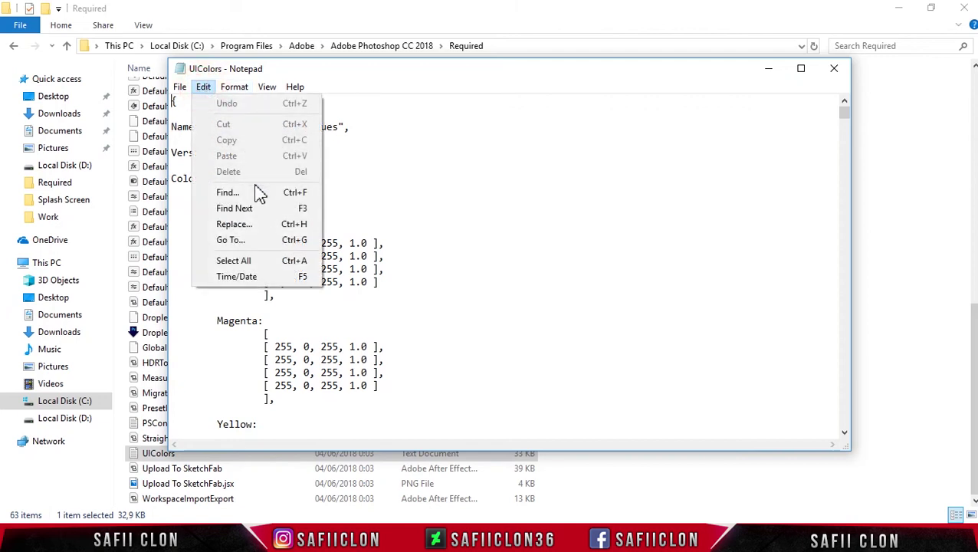
left_click(242, 194)
left_click(296, 215)
type("Splashbox")
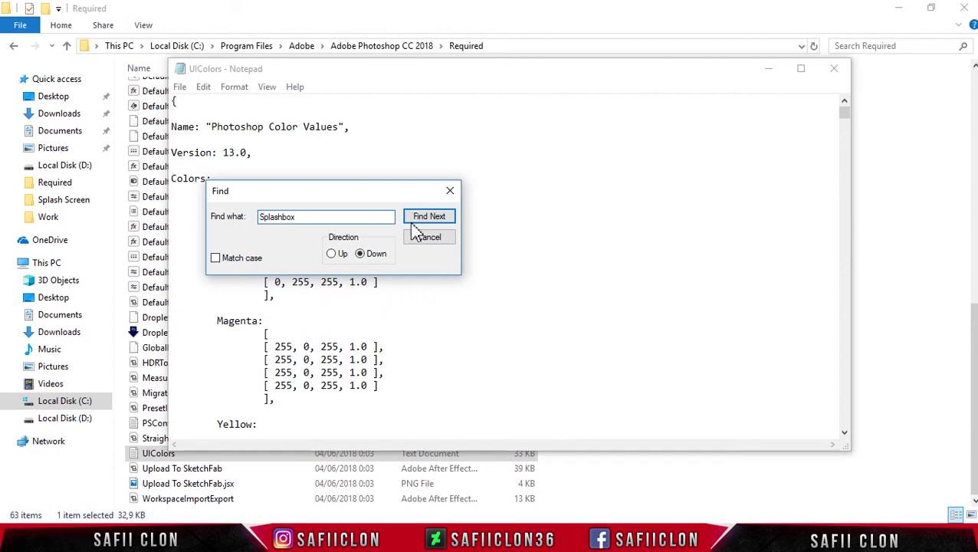
left_click(434, 220)
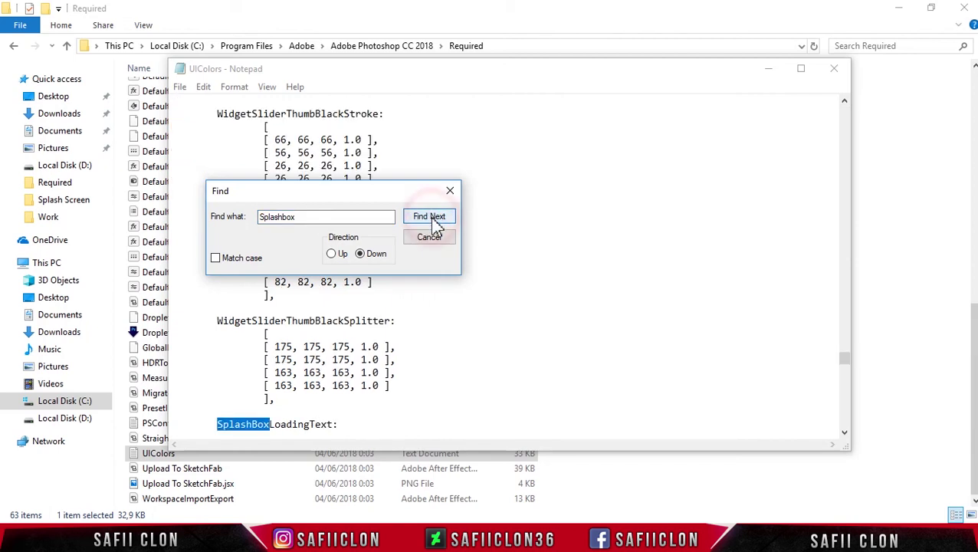
left_click(450, 192)
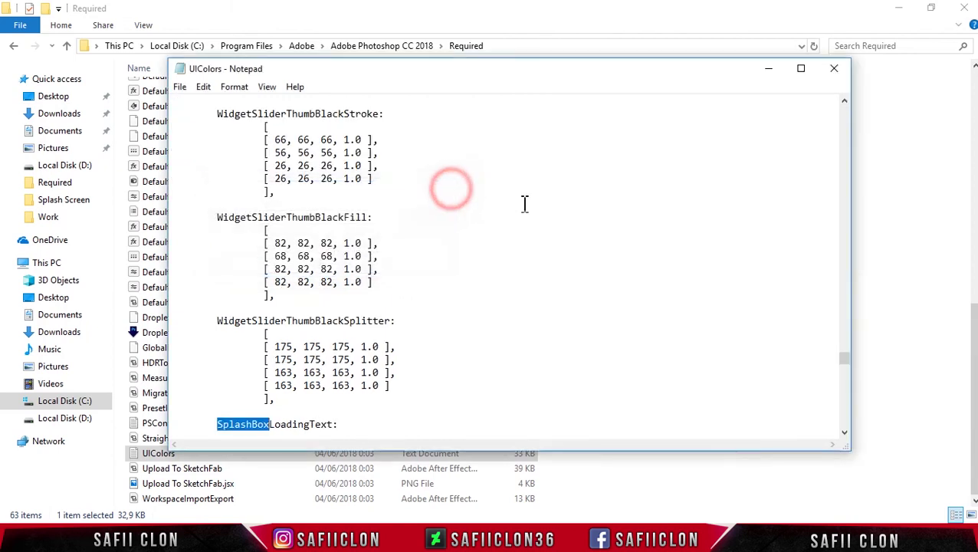
Set the fourth value to 0.0 in every row of SplashBoxLoadingText, SplashBoxLegalText and SplashBoxTextBackground
scroll(595, 344, "down", 3)
scroll(595, 344, "down", 5)
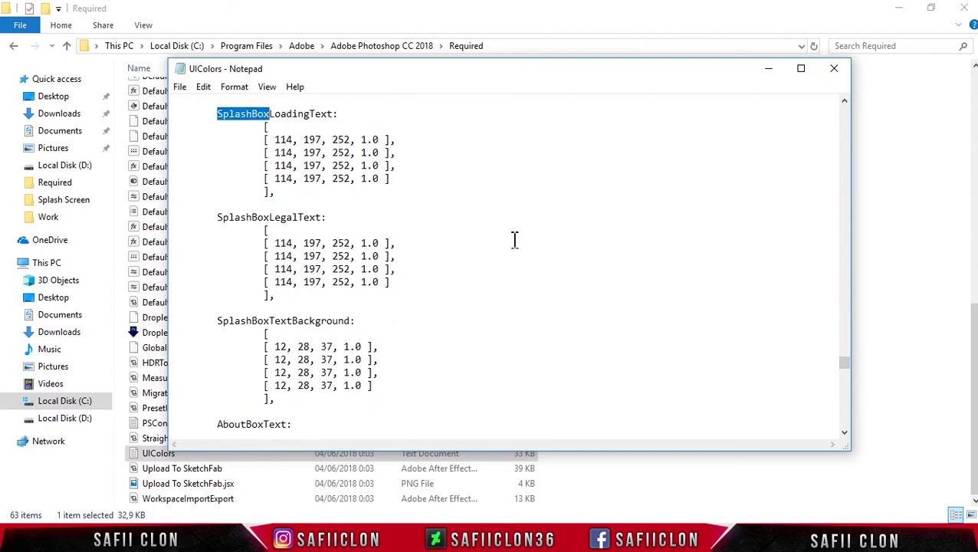
left_click(363, 139)
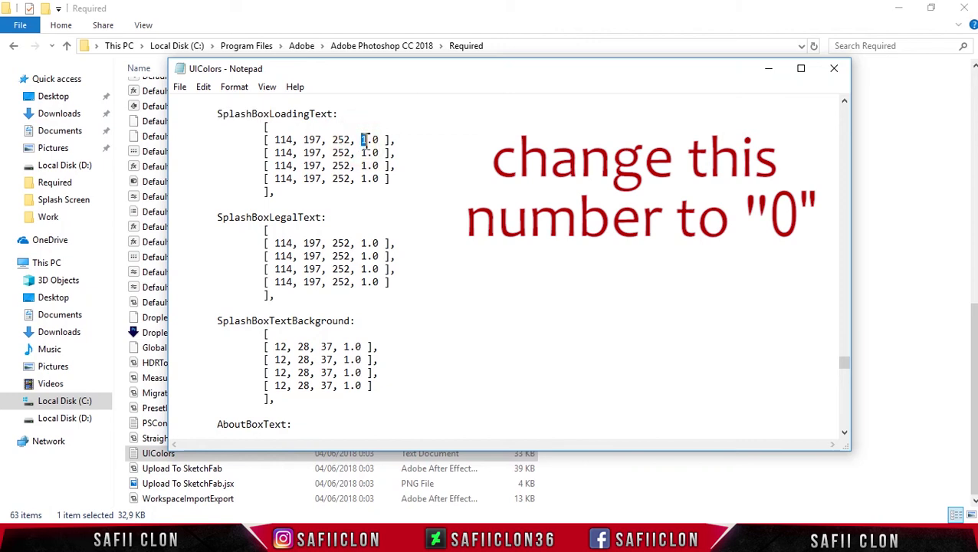
left_click_drag(361, 153, 367, 179)
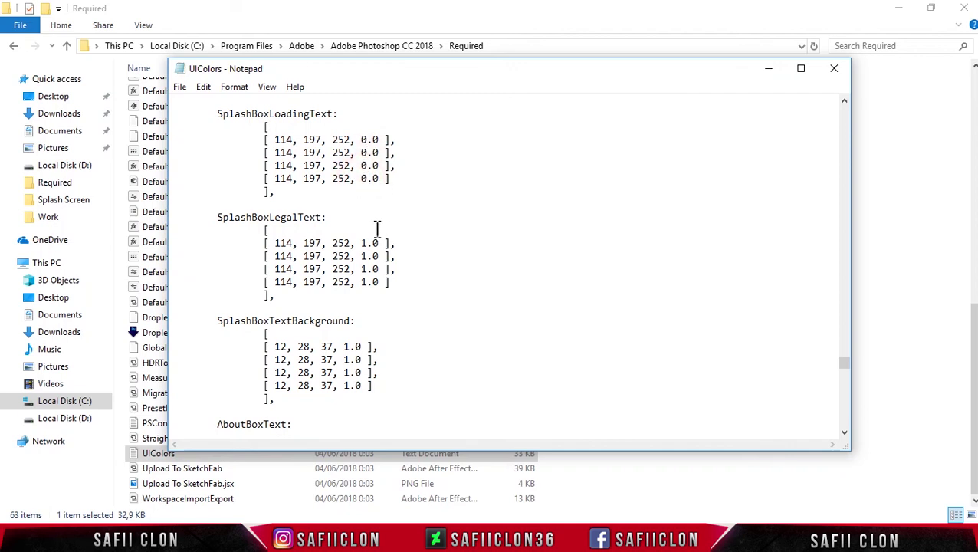
scroll(377, 229, "down", 1)
left_click_drag(362, 204, 367, 243)
type("0.0")
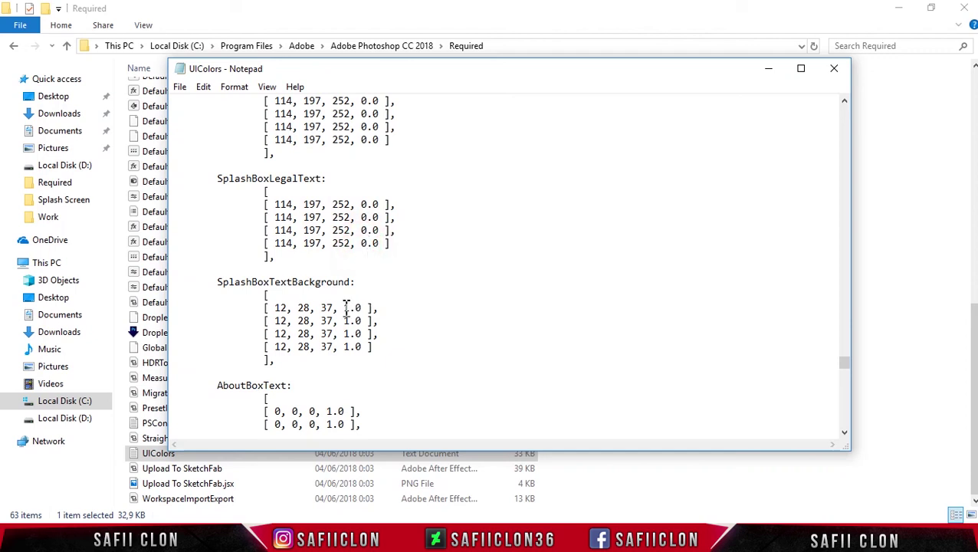
left_click_drag(345, 307, 349, 350)
Save the edited document as UIColors in the Downloads folder and minimize Notepad
left_click(180, 88)
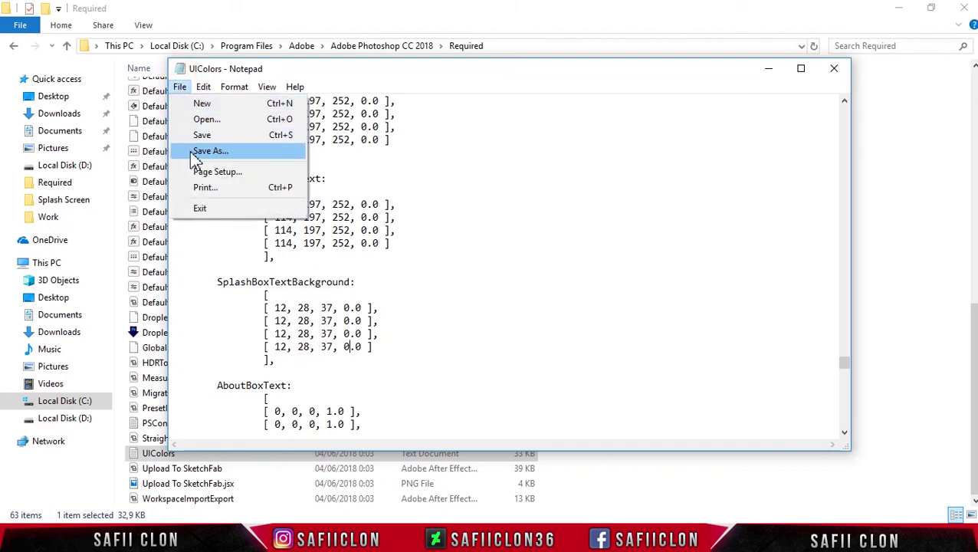
left_click(220, 153)
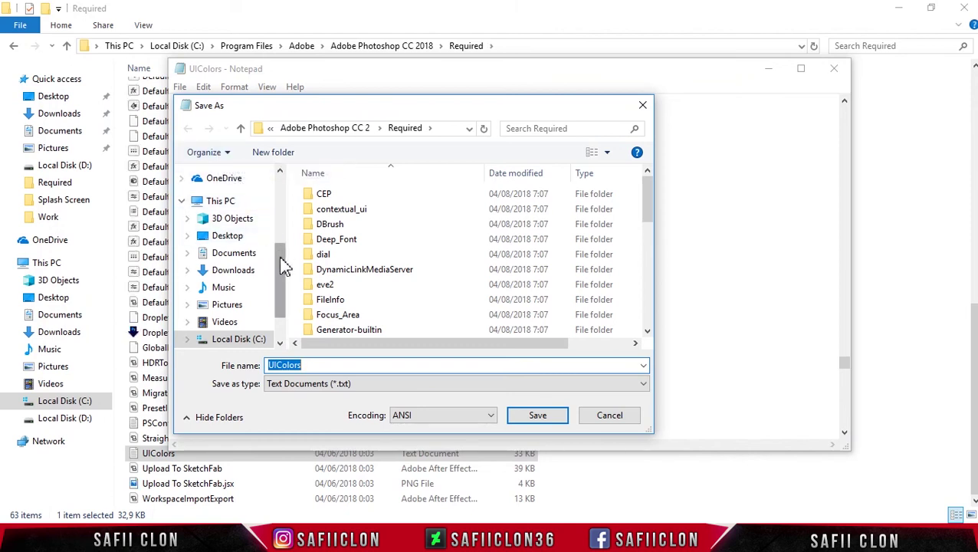
left_click(242, 279)
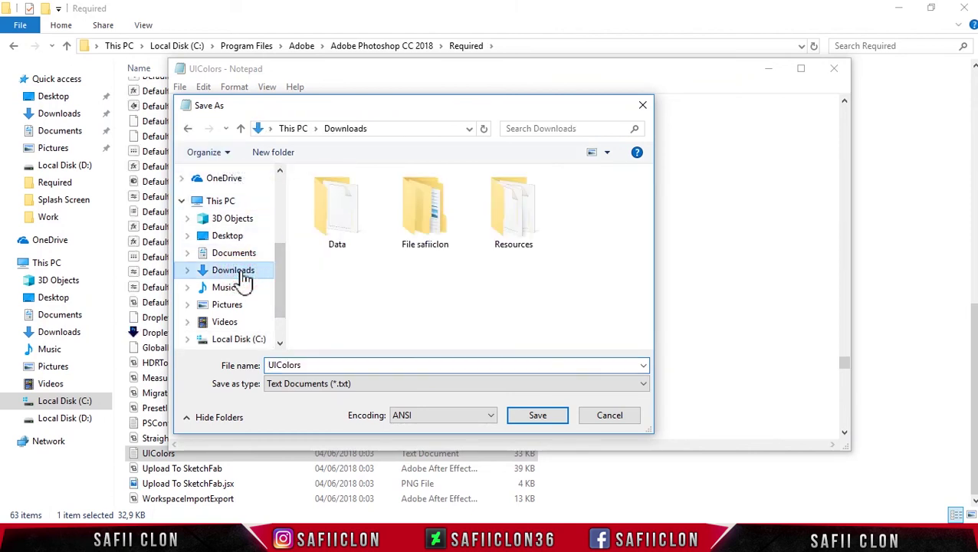
left_click(383, 366)
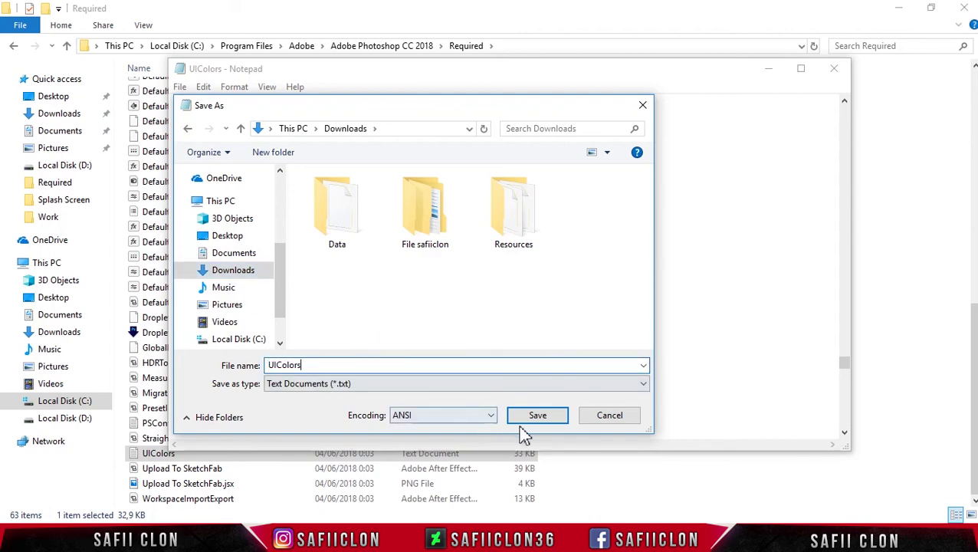
left_click(538, 416)
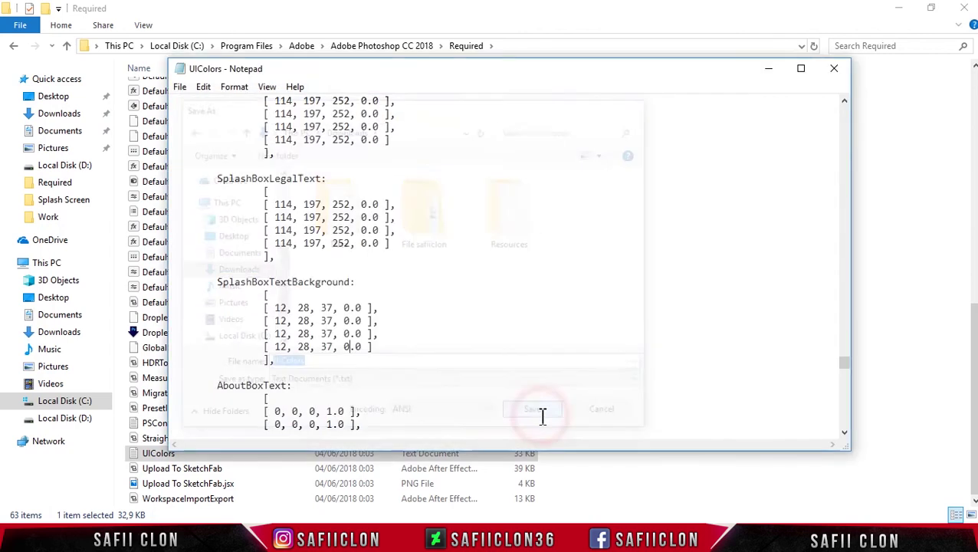
left_click(772, 71)
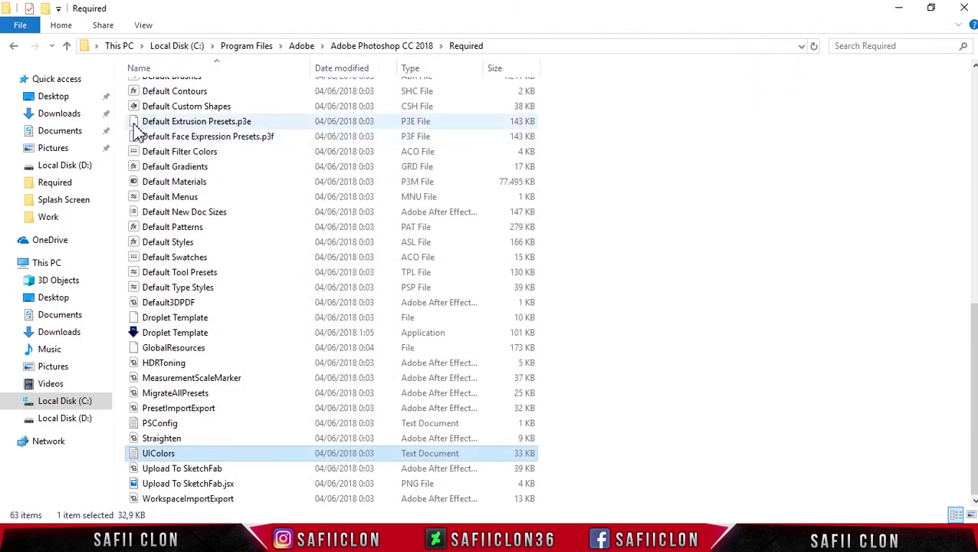
Copy the edited UIColors file from the Downloads folder
left_click(62, 115)
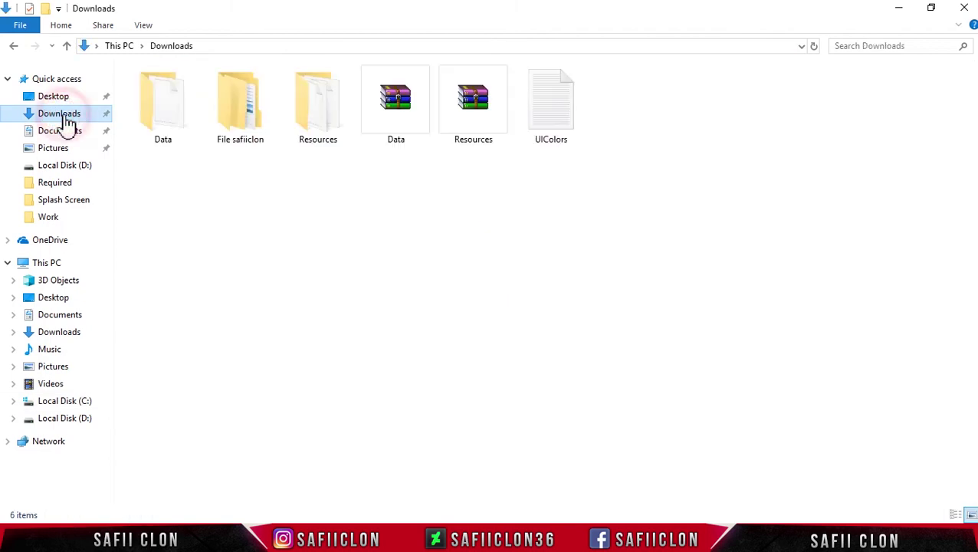
left_click(554, 121)
right_click(554, 95)
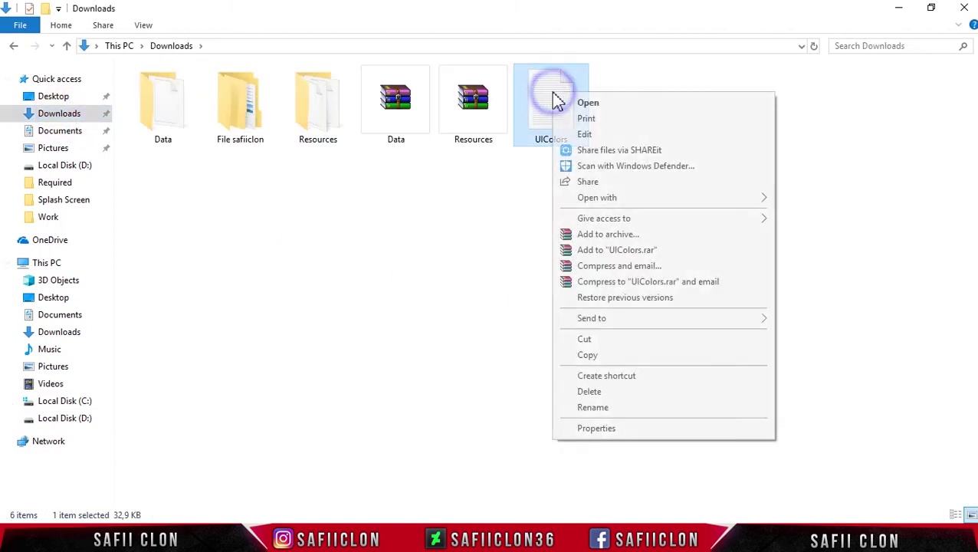
left_click(602, 358)
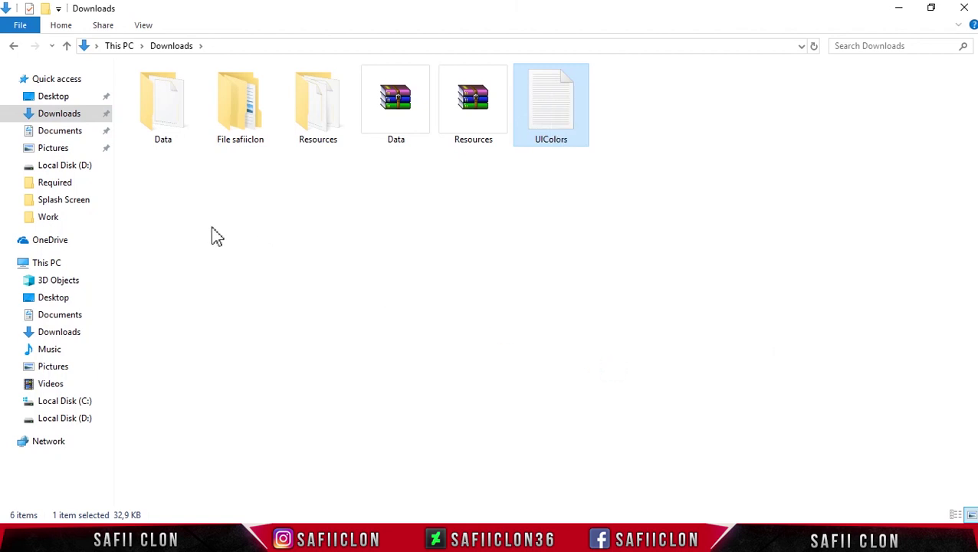
Open the Required folder of Adobe Photoshop CC 2018 under Program Files\Adobe on drive C
left_click(51, 266)
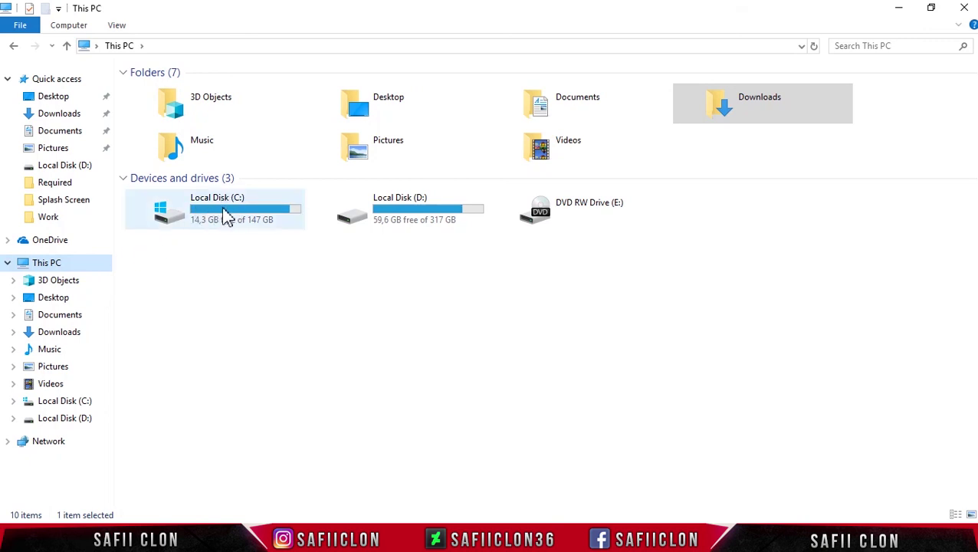
left_click(223, 212)
double_click(223, 212)
double_click(181, 133)
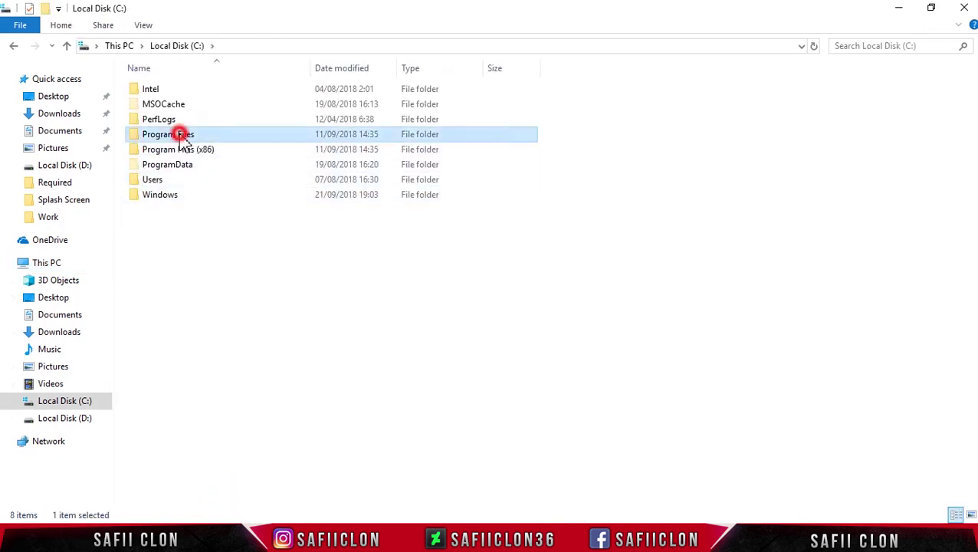
double_click(164, 103)
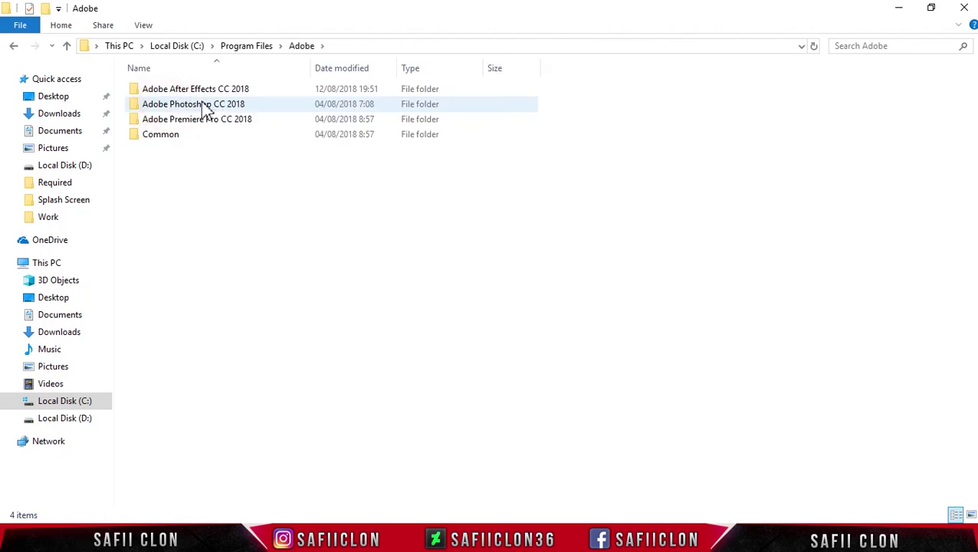
double_click(203, 104)
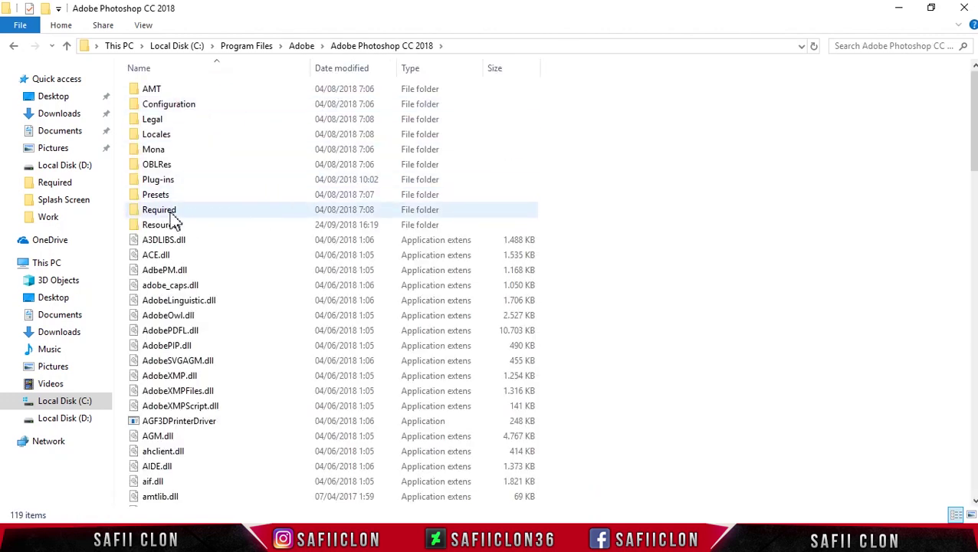
double_click(181, 211)
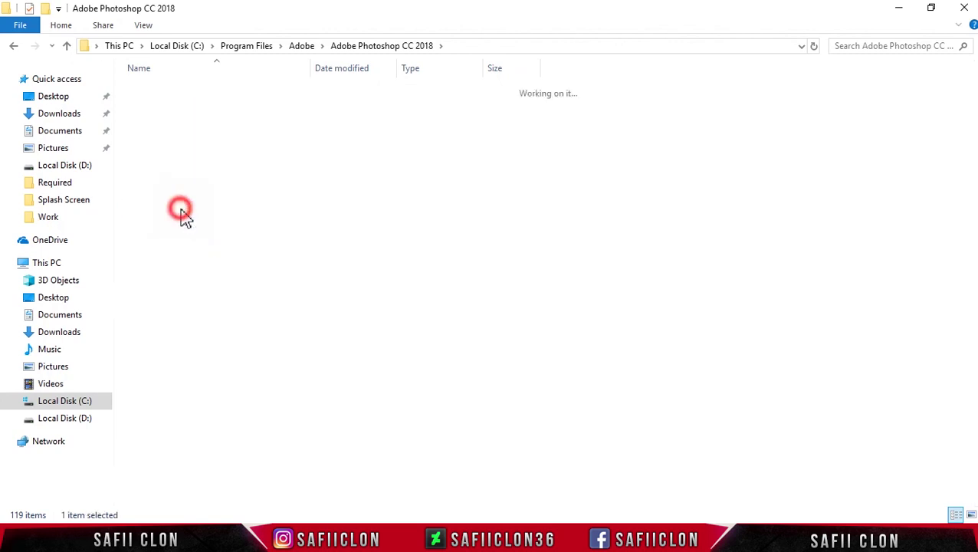
Paste the copied UIColors file into the Required folder, replacing the existing file and granting administrator permission for the copy
right_click(706, 161)
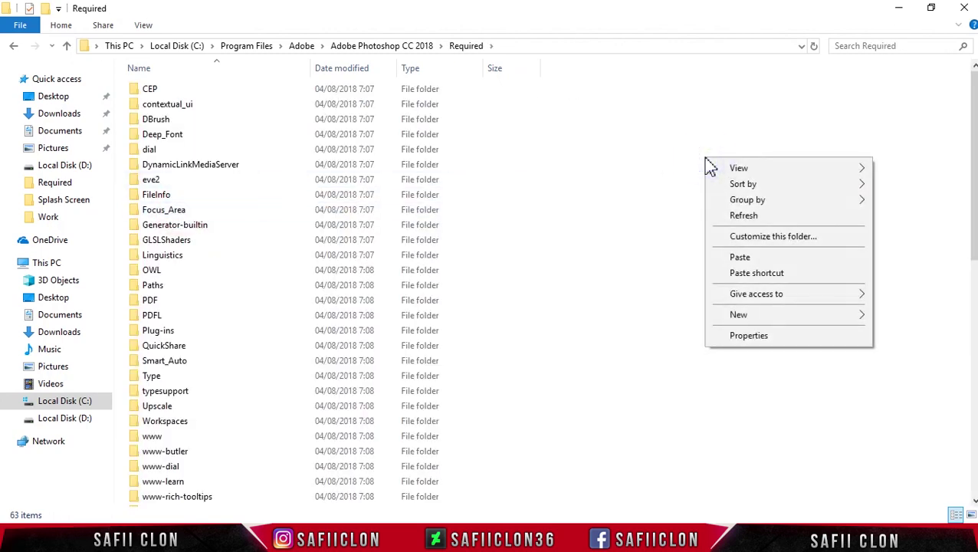
left_click(750, 260)
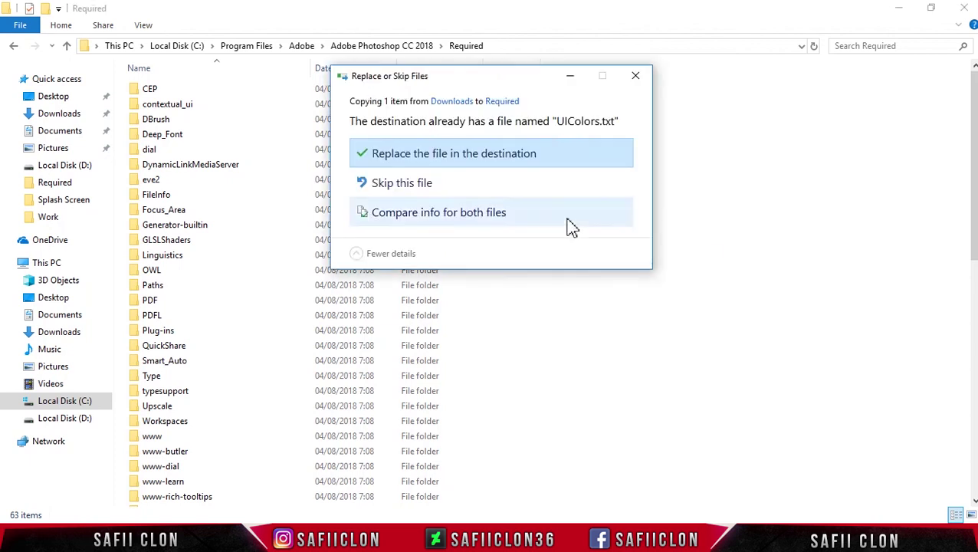
left_click(439, 158)
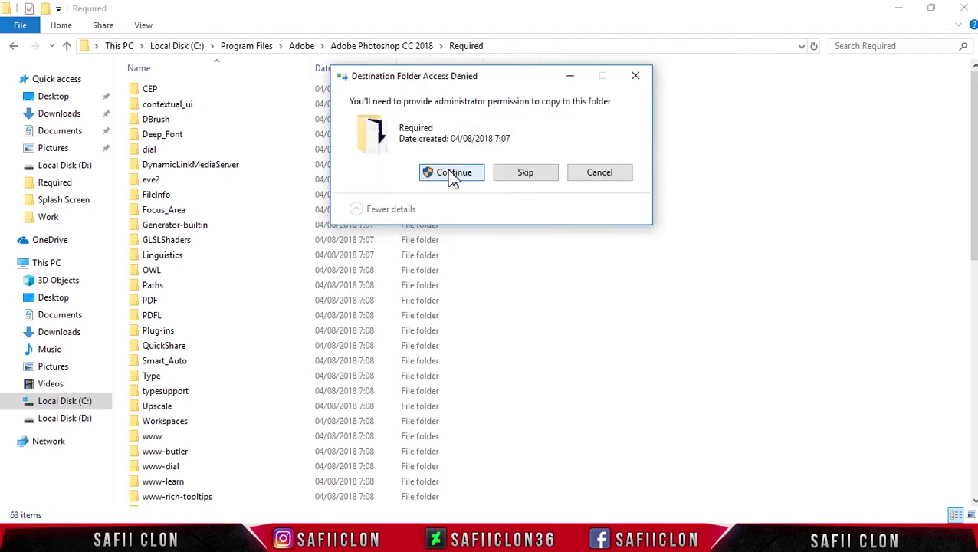
left_click(450, 176)
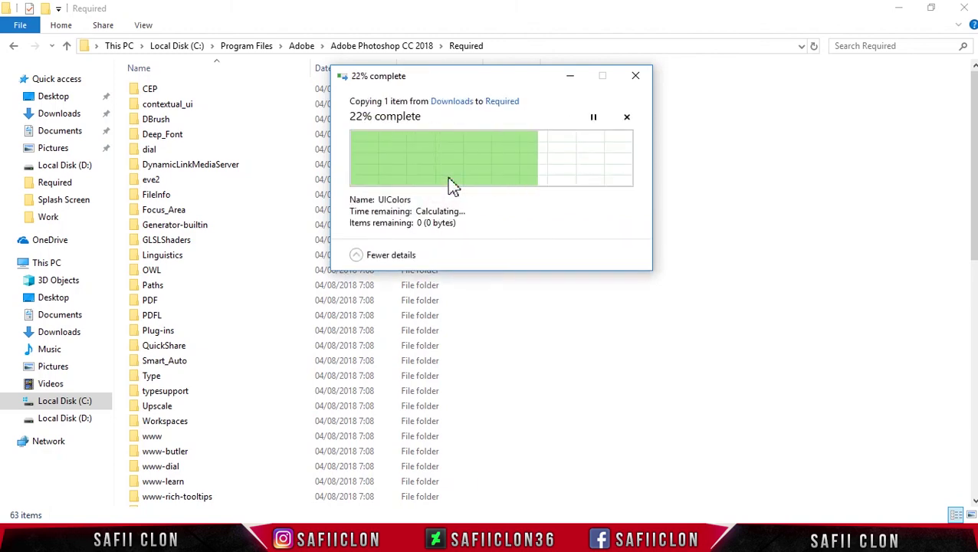
left_click(691, 256)
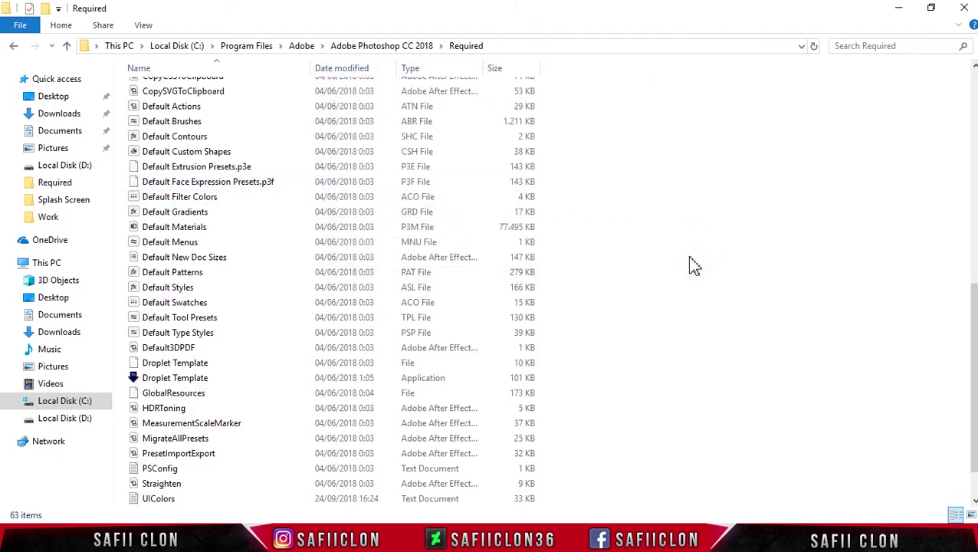
Minimize the Required folder window and launch Adobe Photoshop CC 2018 from the desktop to check its splash screen
left_click(900, 8)
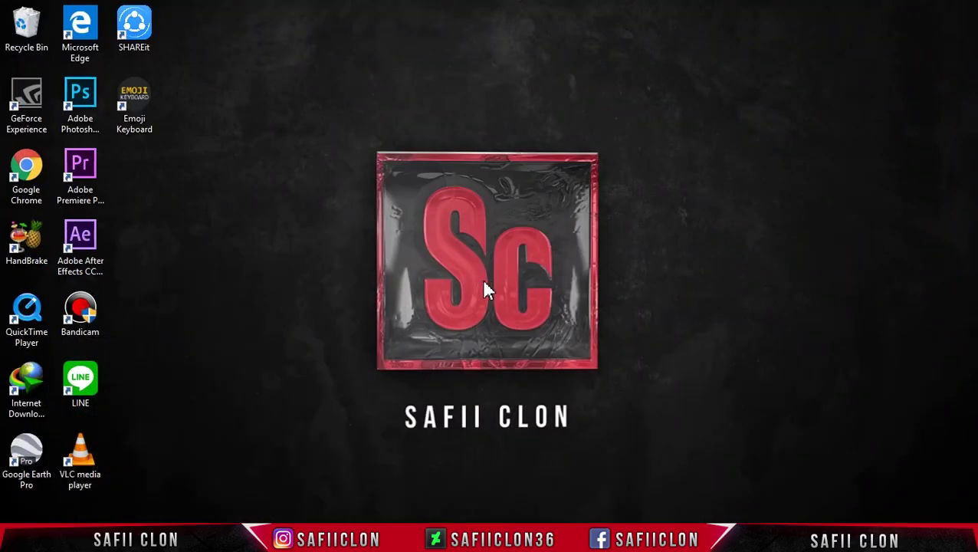
double_click(78, 106)
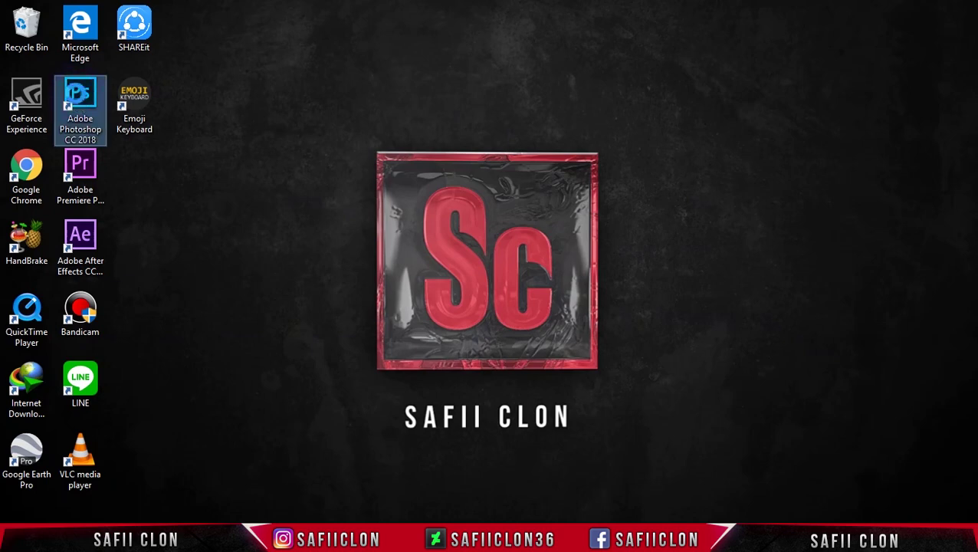
right_click(79, 95)
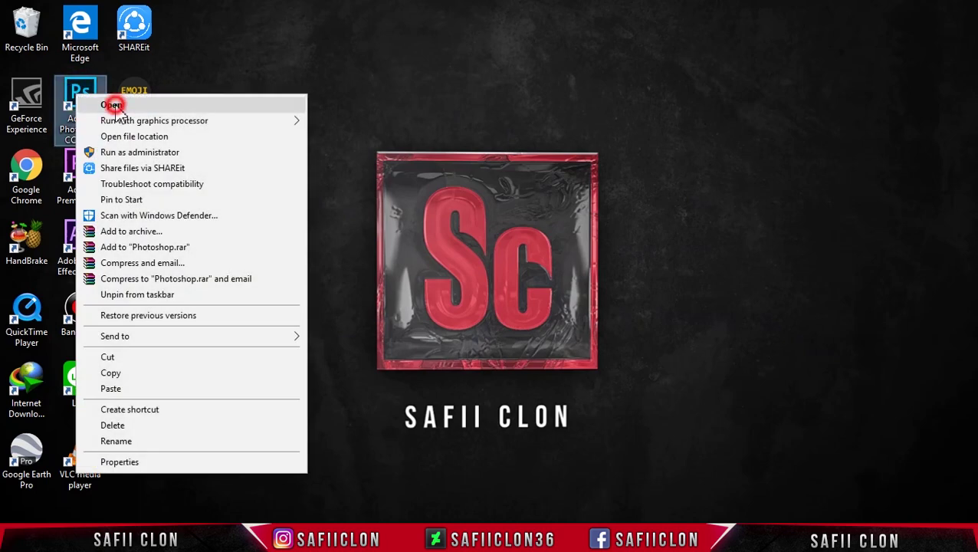
left_click(112, 105)
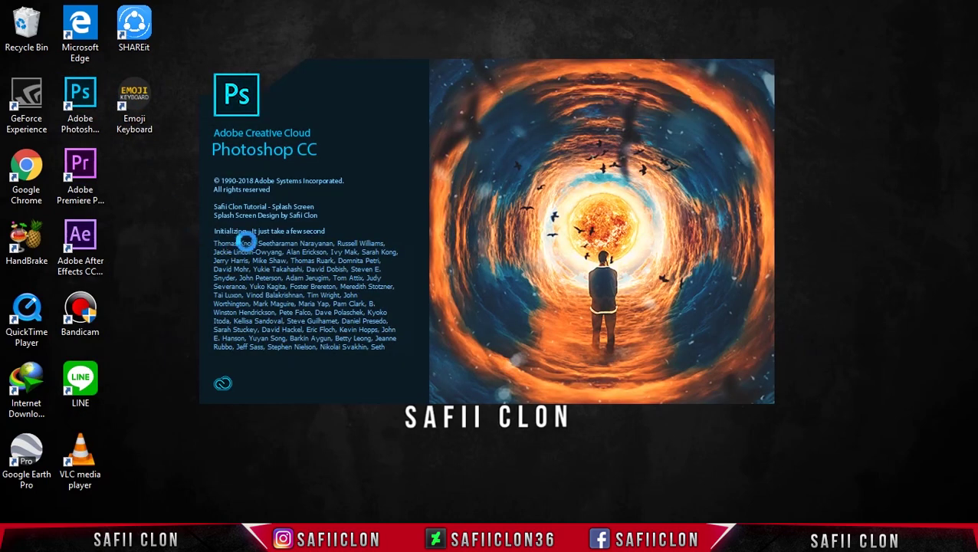